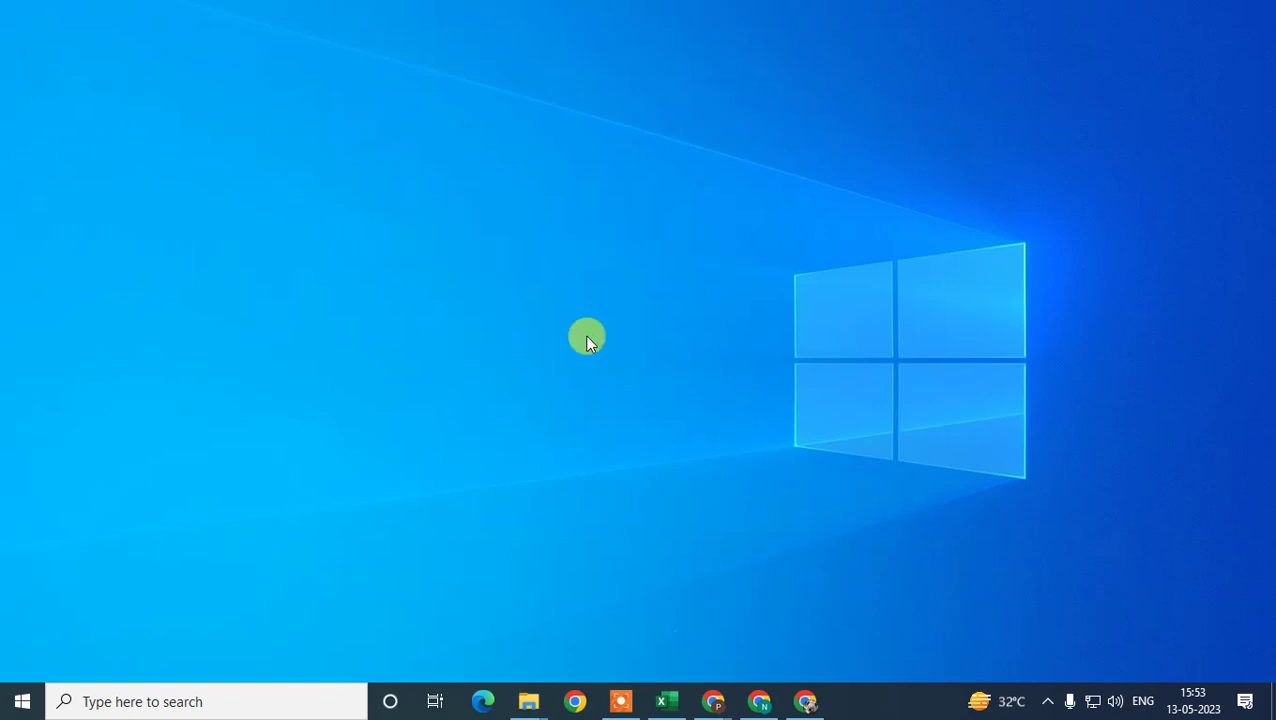
# - Refresh the Windows desktop from its right-click menu
pyautogui.rightClick(498, 172)
pyautogui.click(590, 227)
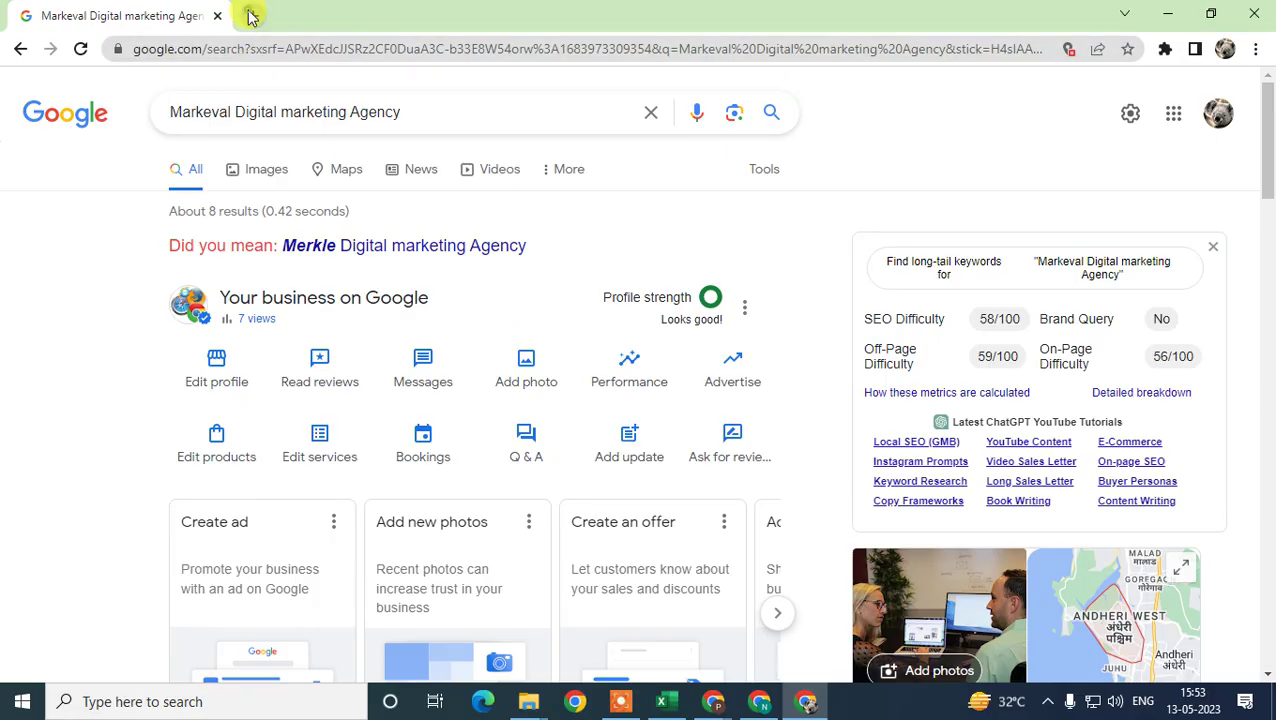
# - Load the Google homepage (google.com) in a new browser tab
pyautogui.click(246, 14)
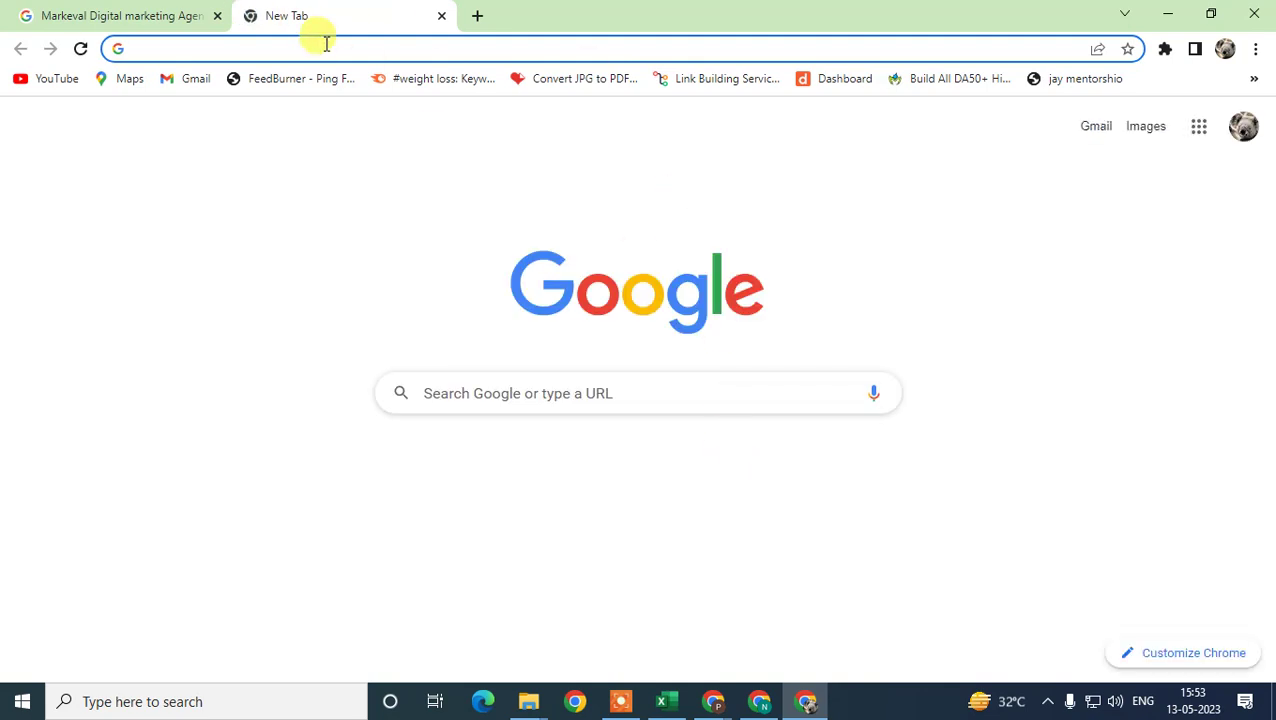
pyautogui.write('goo')
pyautogui.press('Return')
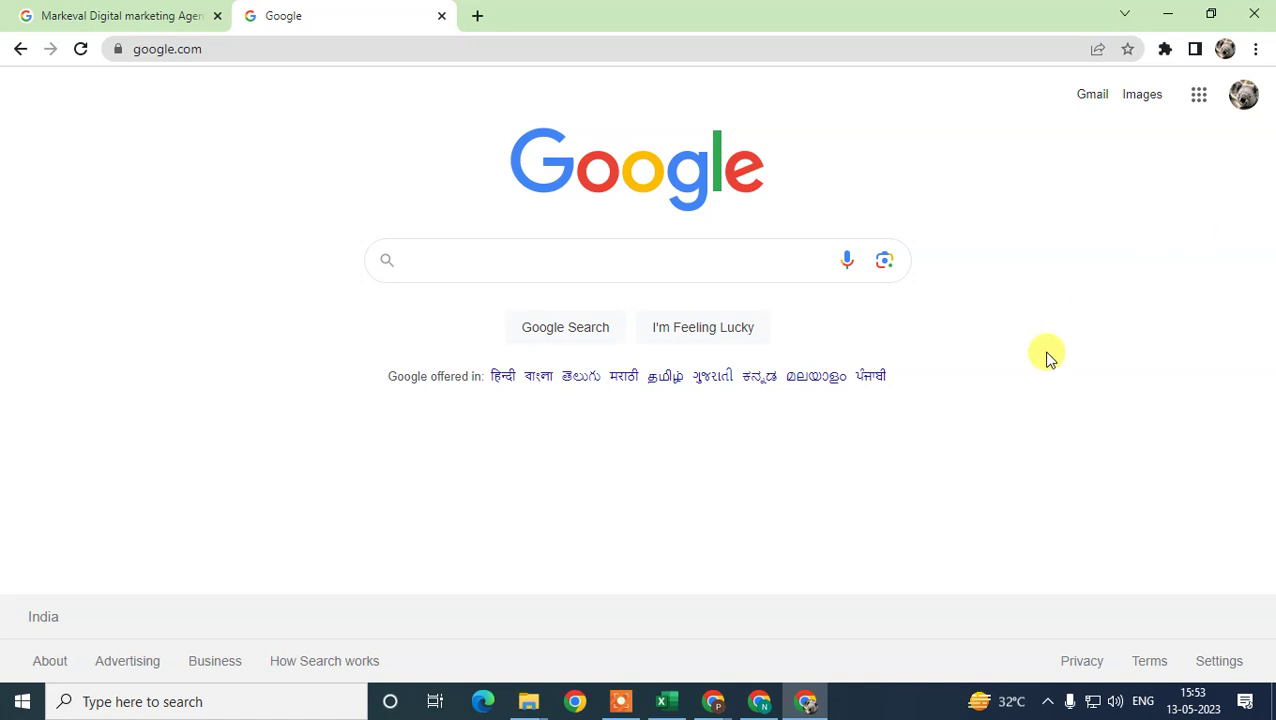
# - Search Google for 'my business' and scroll to the managed profile card
pyautogui.click(482, 258)
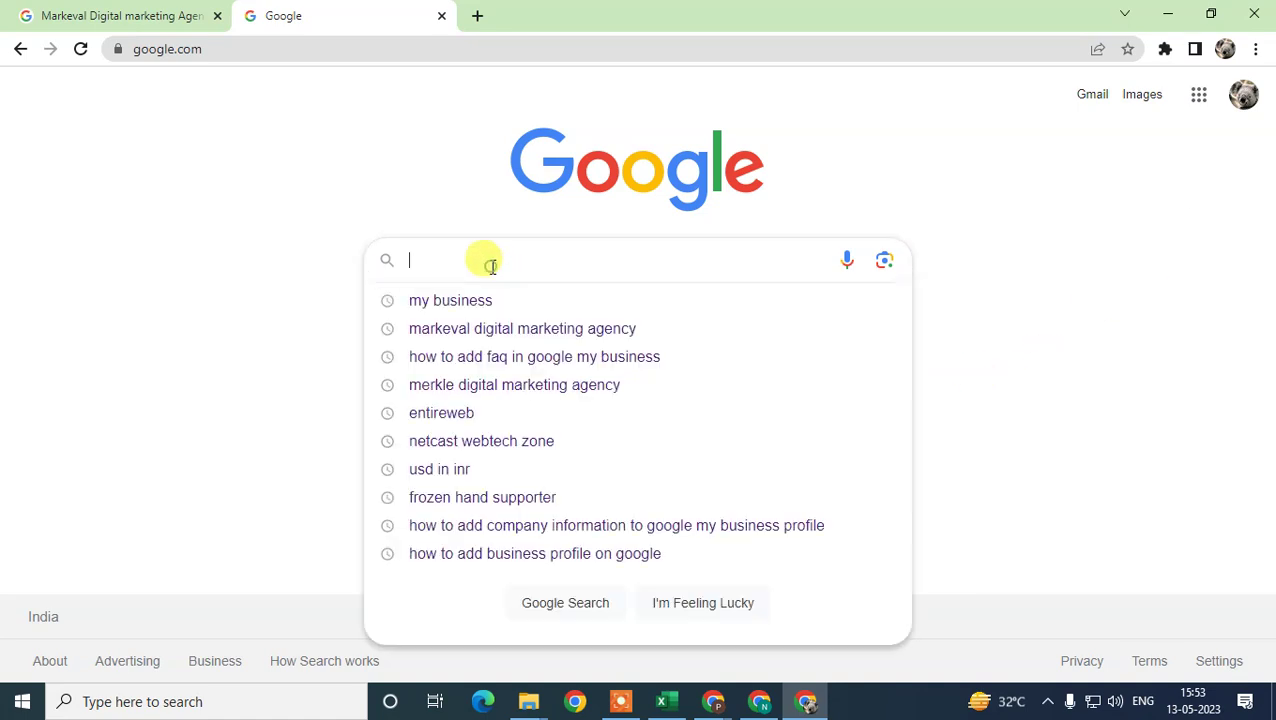
pyautogui.click(454, 301)
pyautogui.scroll(-2, 507, 313)
pyautogui.scroll(-4, 517, 328)
pyautogui.scroll(1, 150, 290)
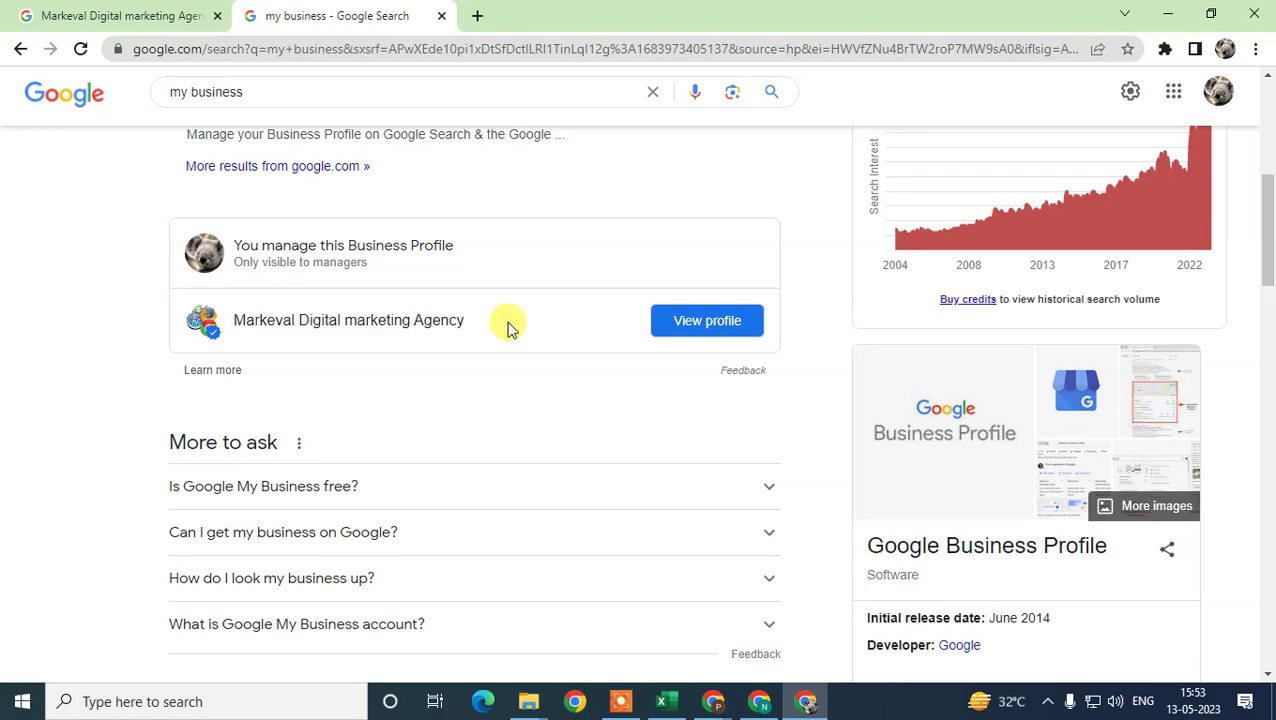
pyautogui.scroll(1, 420, 320)
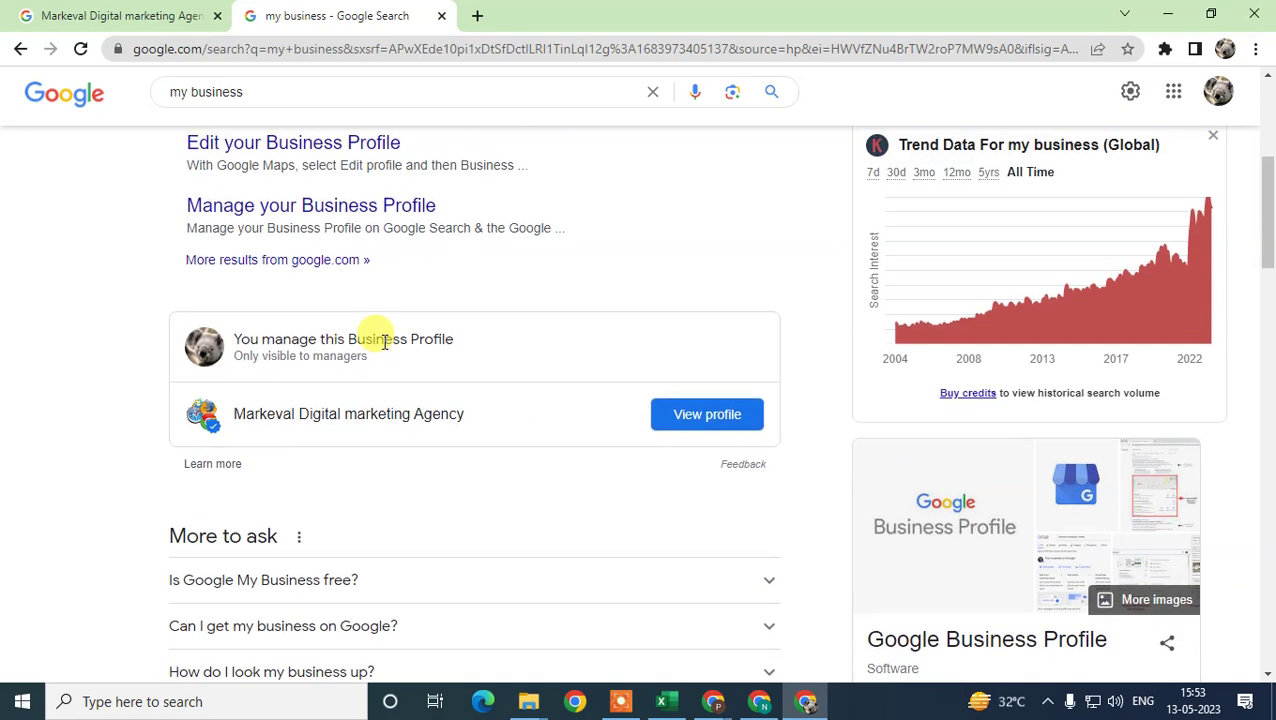
# - Open View profile on Markeval's card and scroll to the profile management buttons
pyautogui.click(688, 418)
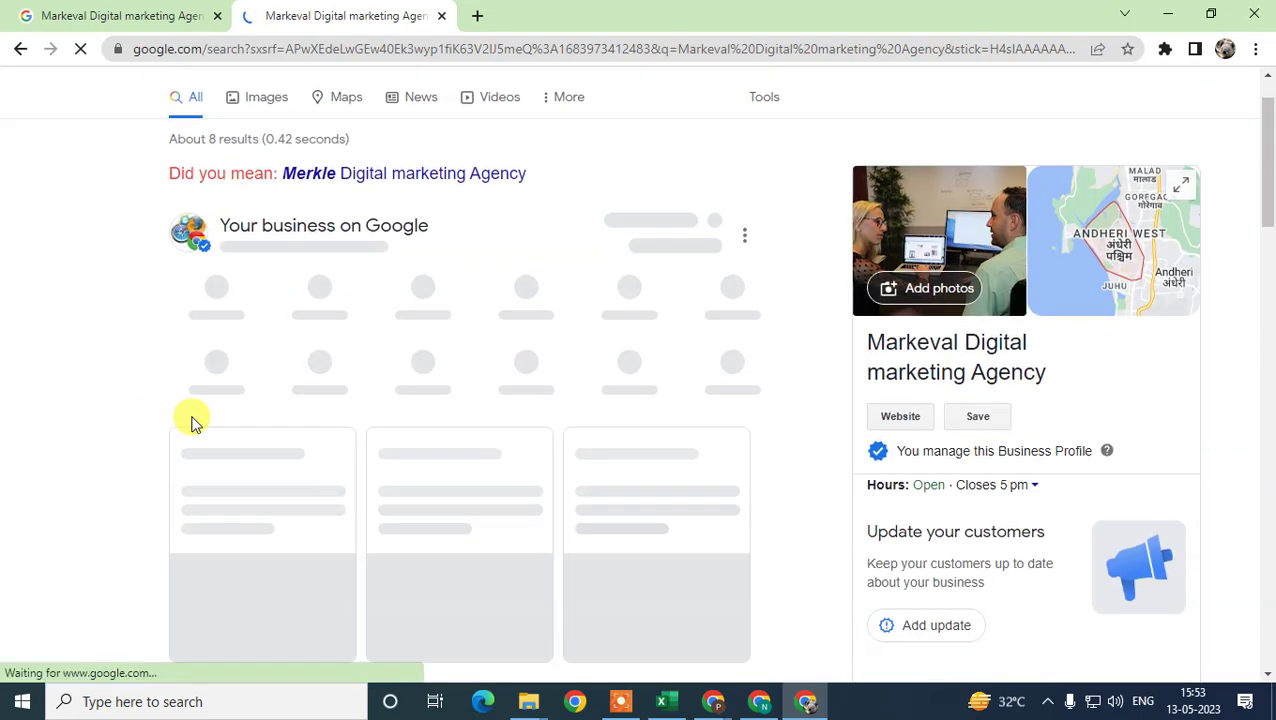
pyautogui.scroll(-1, 78, 408)
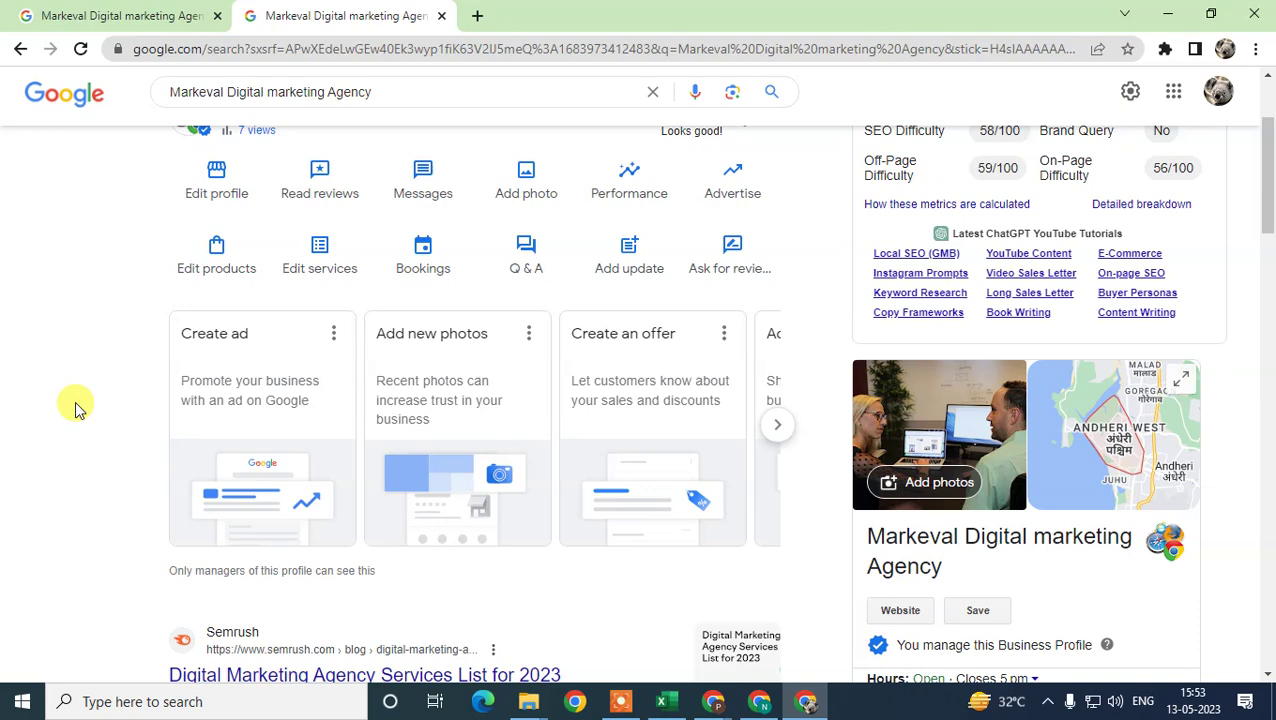
pyautogui.scroll(1, 322, 381)
pyautogui.scroll(1, 1000, 380)
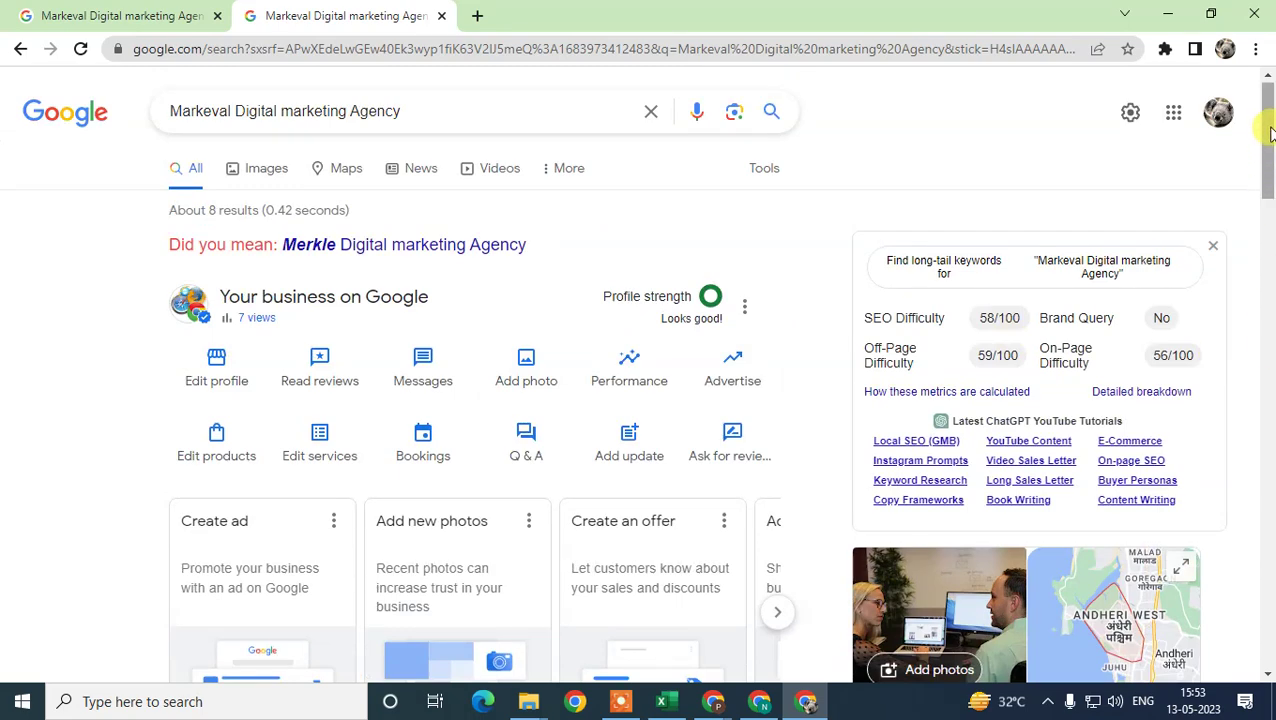
pyautogui.moveTo(1270, 133); pyautogui.dragTo(1270, 138)
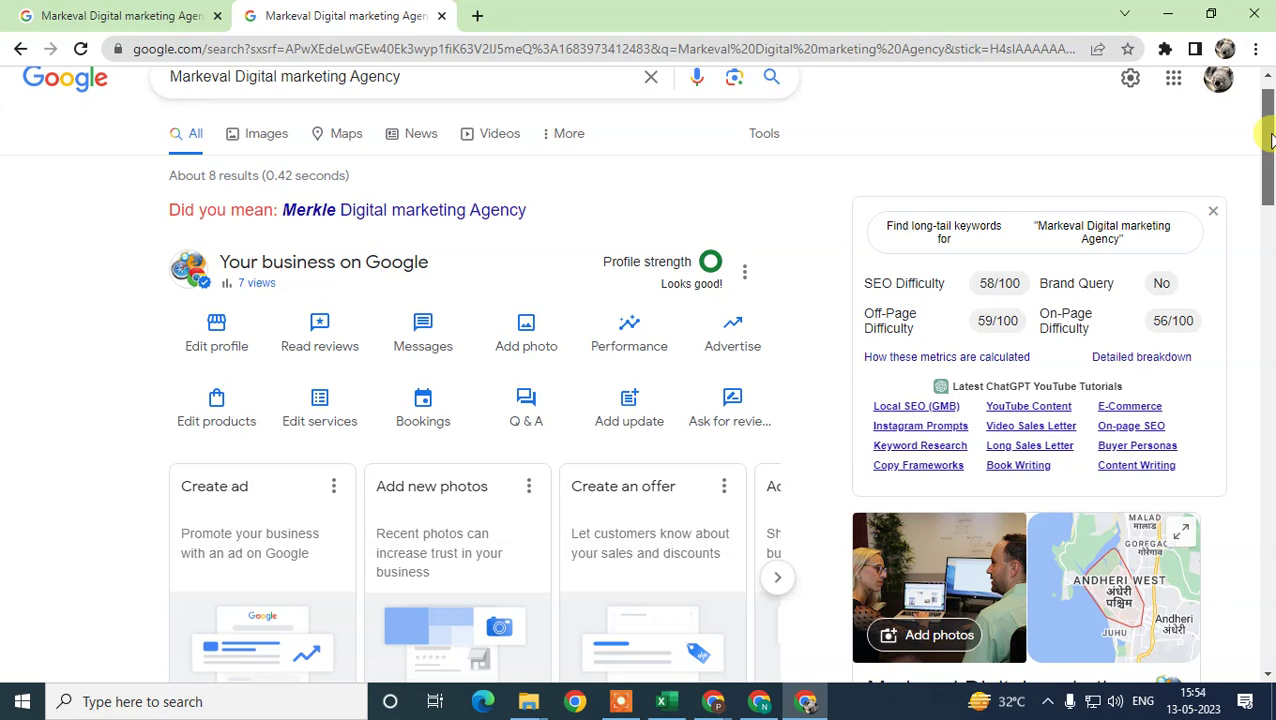
pyautogui.moveTo(1270, 133); pyautogui.dragTo(1270, 139)
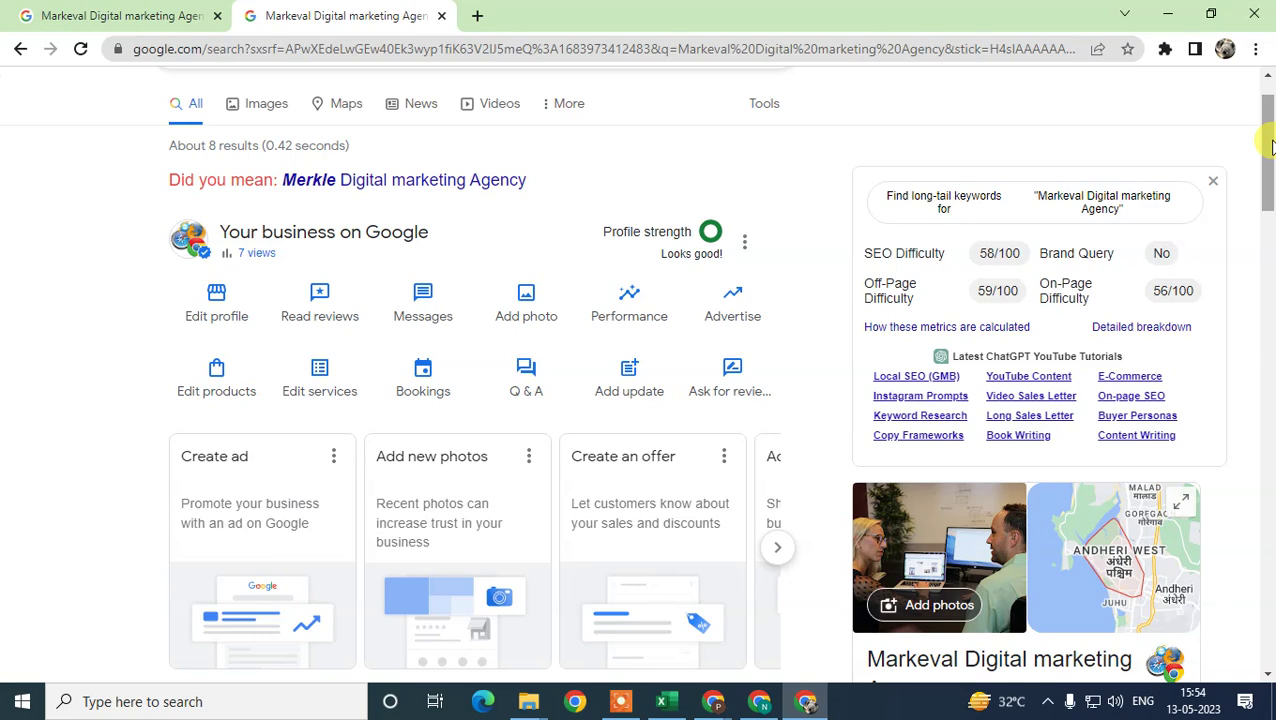
pyautogui.moveTo(1272, 147); pyautogui.dragTo(1268, 146)
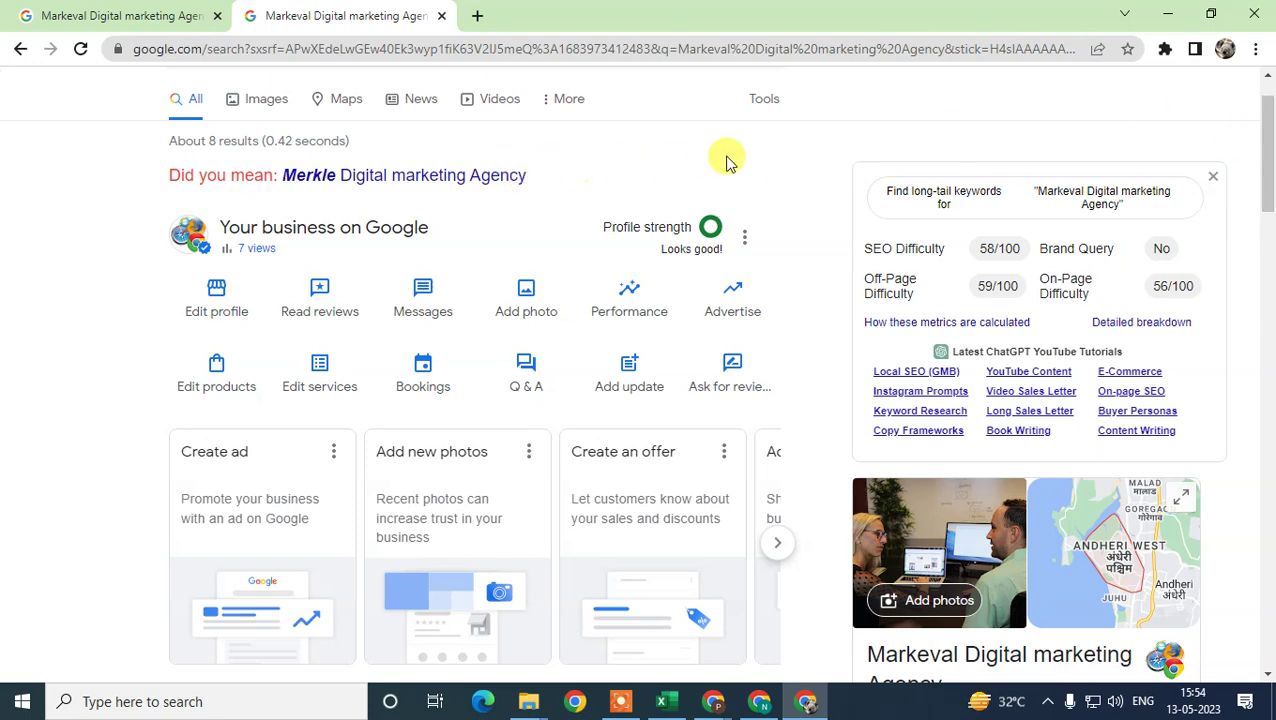
pyautogui.scroll(1, 1270, 170)
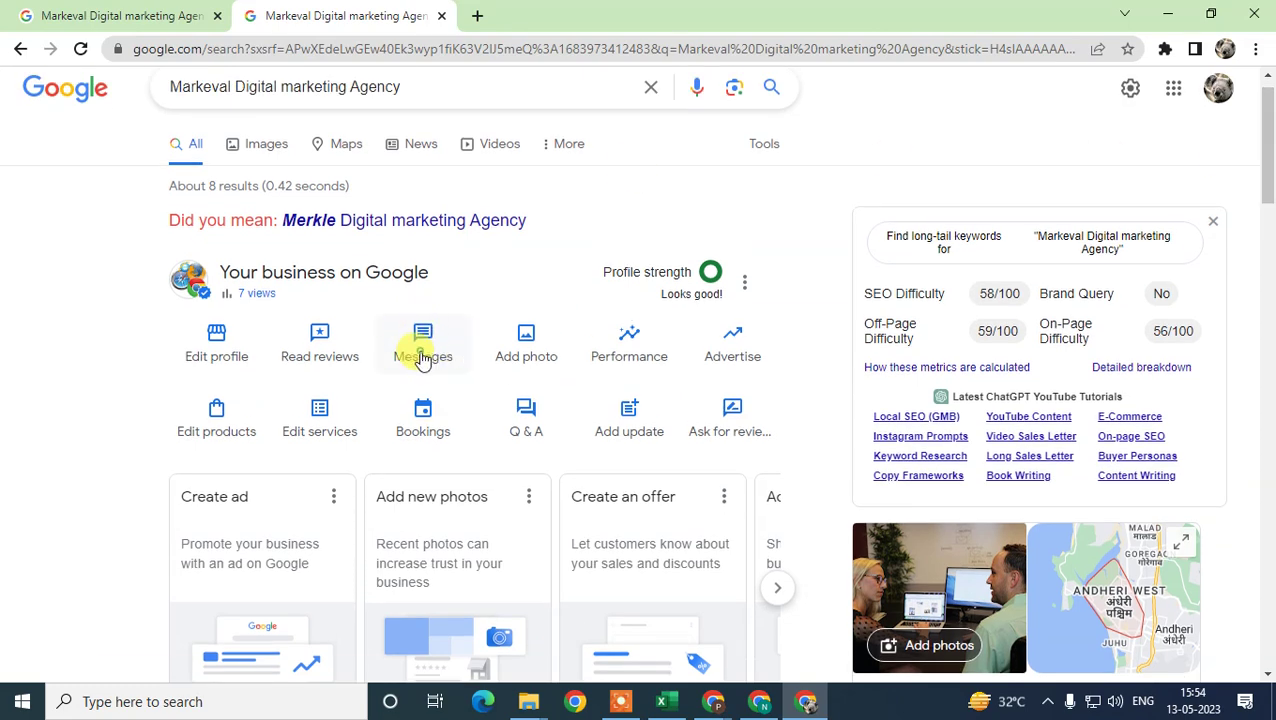
# - Go from Messages through Chat settings to the Custom FAQs page
pyautogui.click(421, 355)
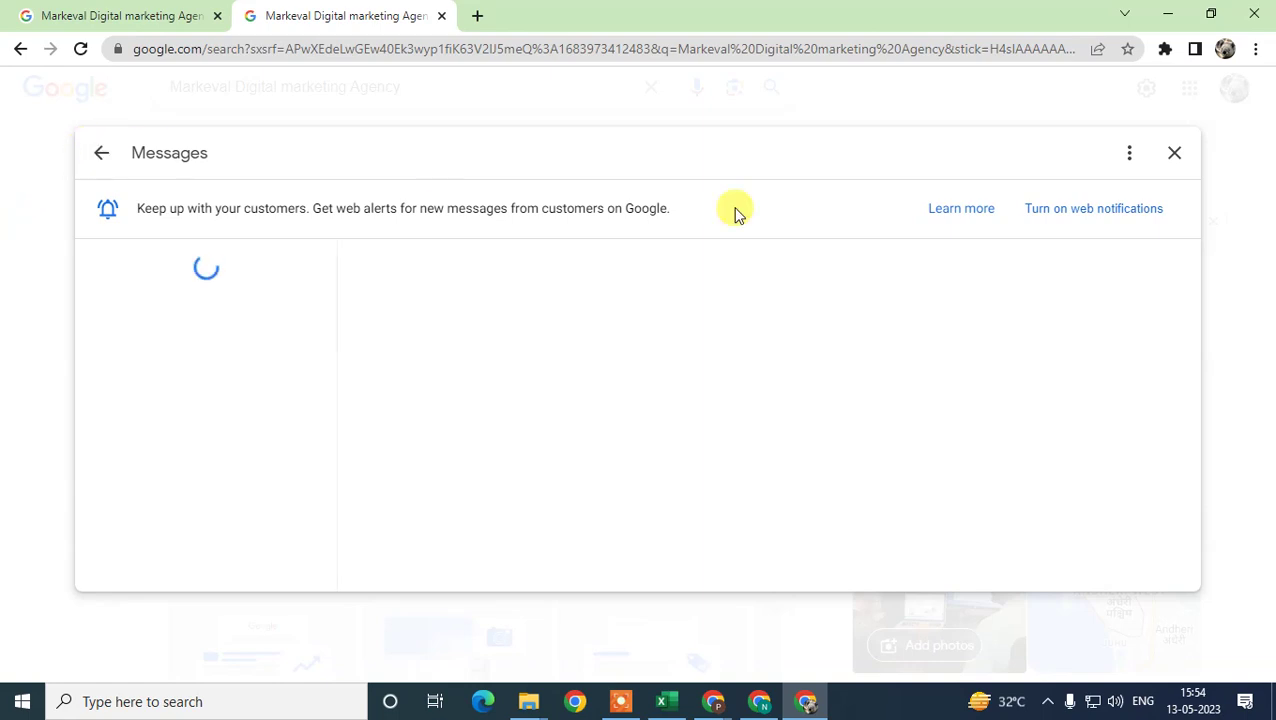
pyautogui.click(1129, 157)
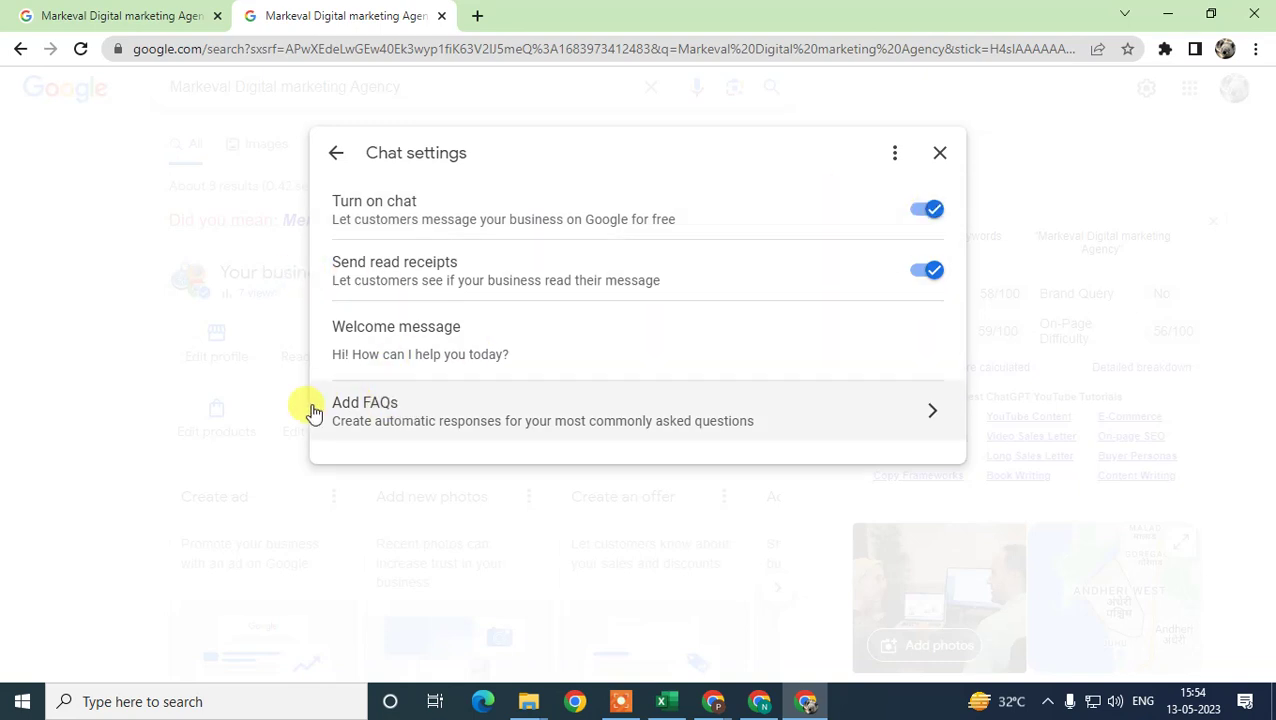
pyautogui.click(796, 433)
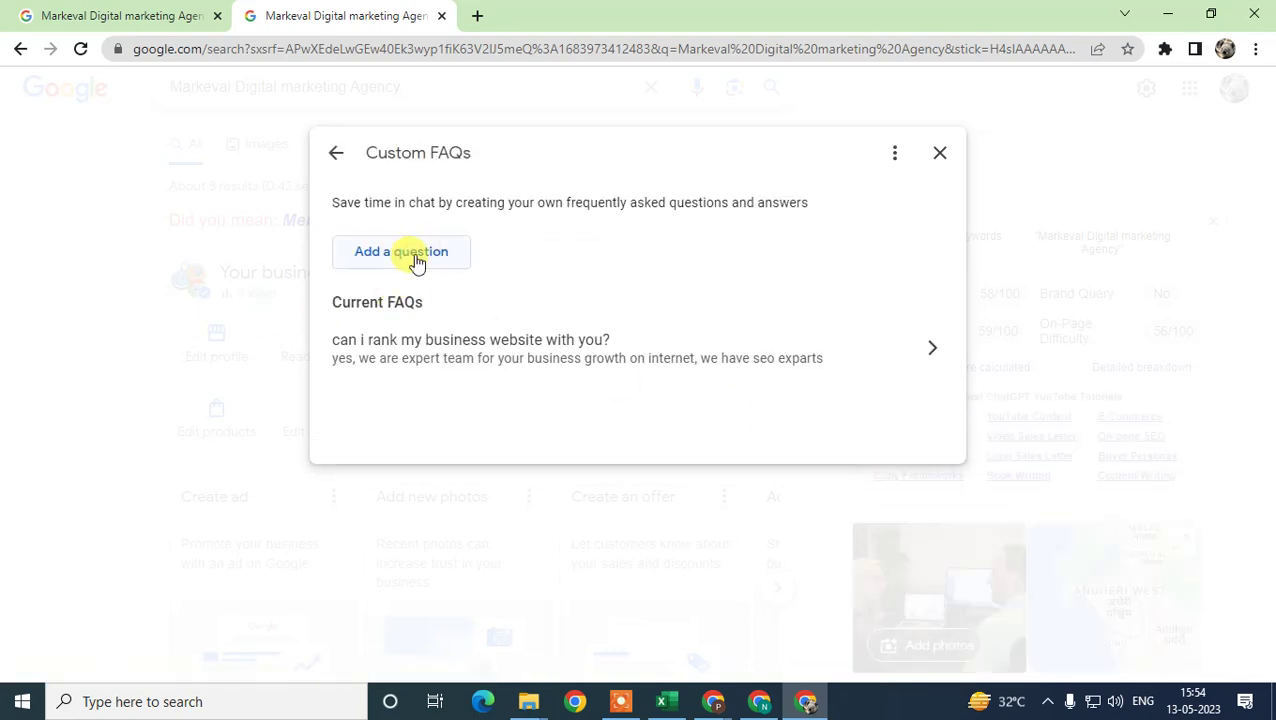
# - Add the FAQ question 'do you provide website design', correcting 'desing' to 'design'
pyautogui.click(437, 251)
pyautogui.click(450, 269)
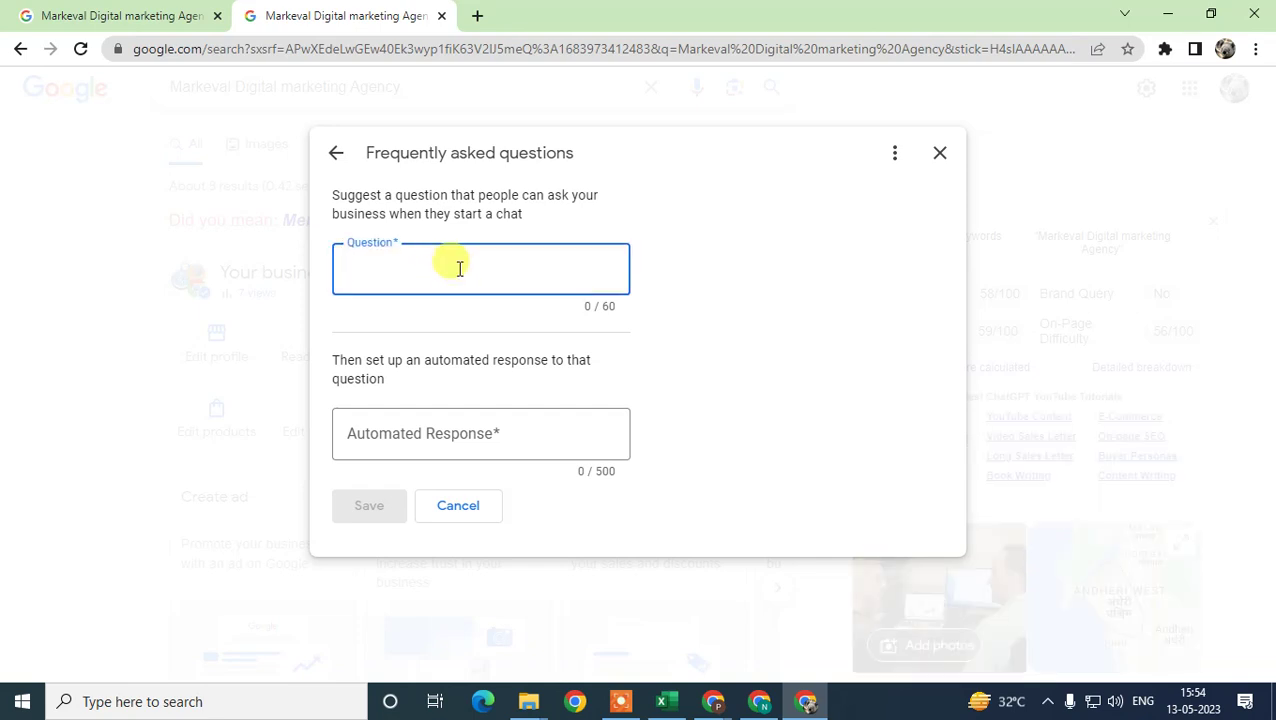
pyautogui.write('doyou provide ')
pyautogui.write('website ')
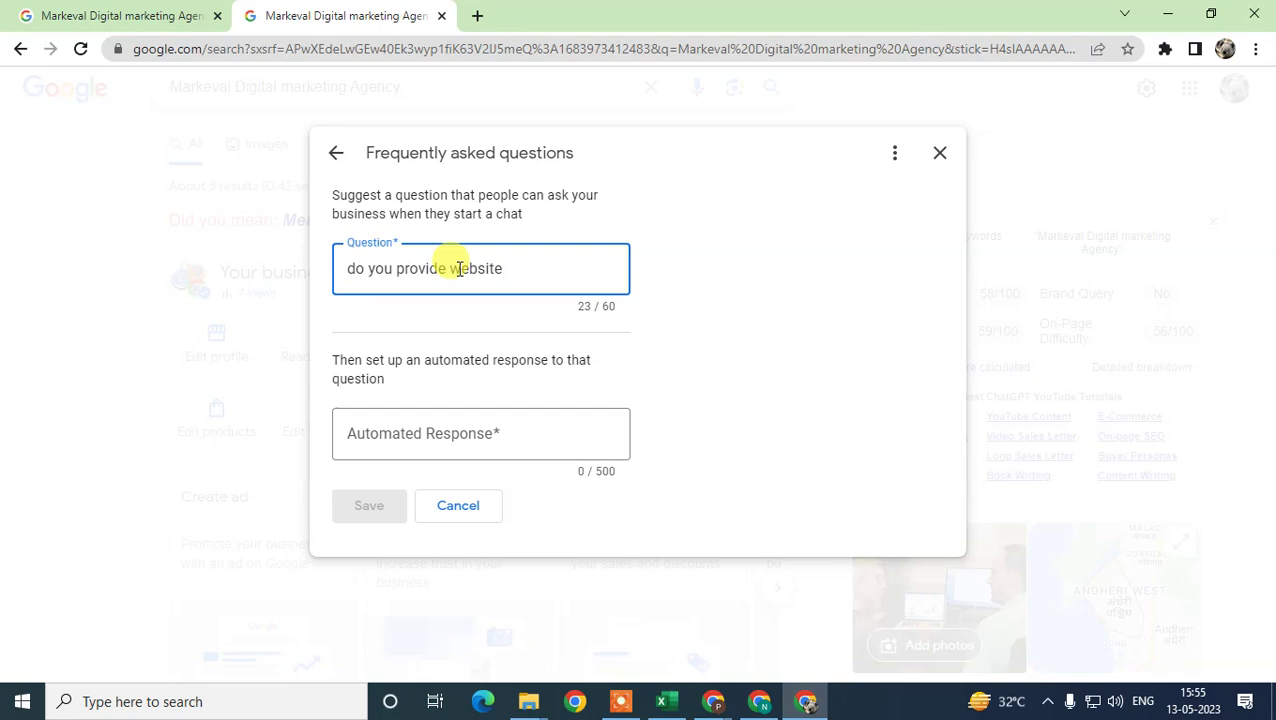
pyautogui.write('desing service?')
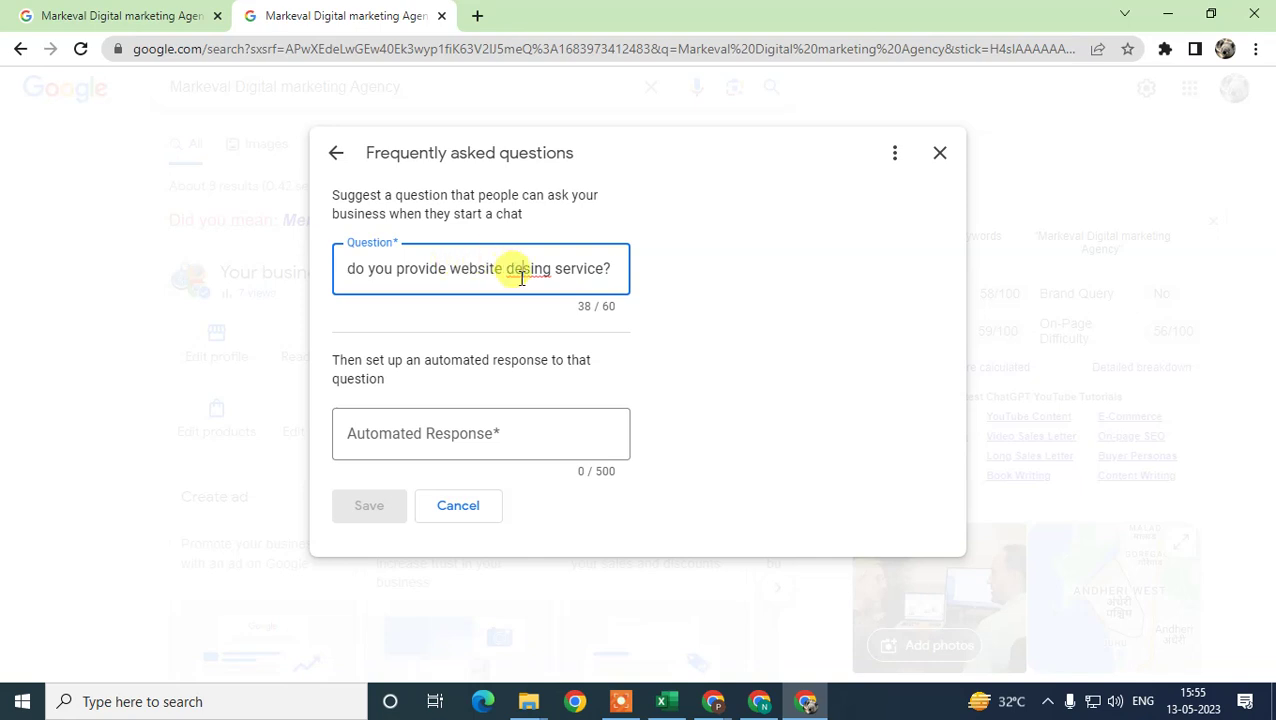
pyautogui.rightClick(521, 278)
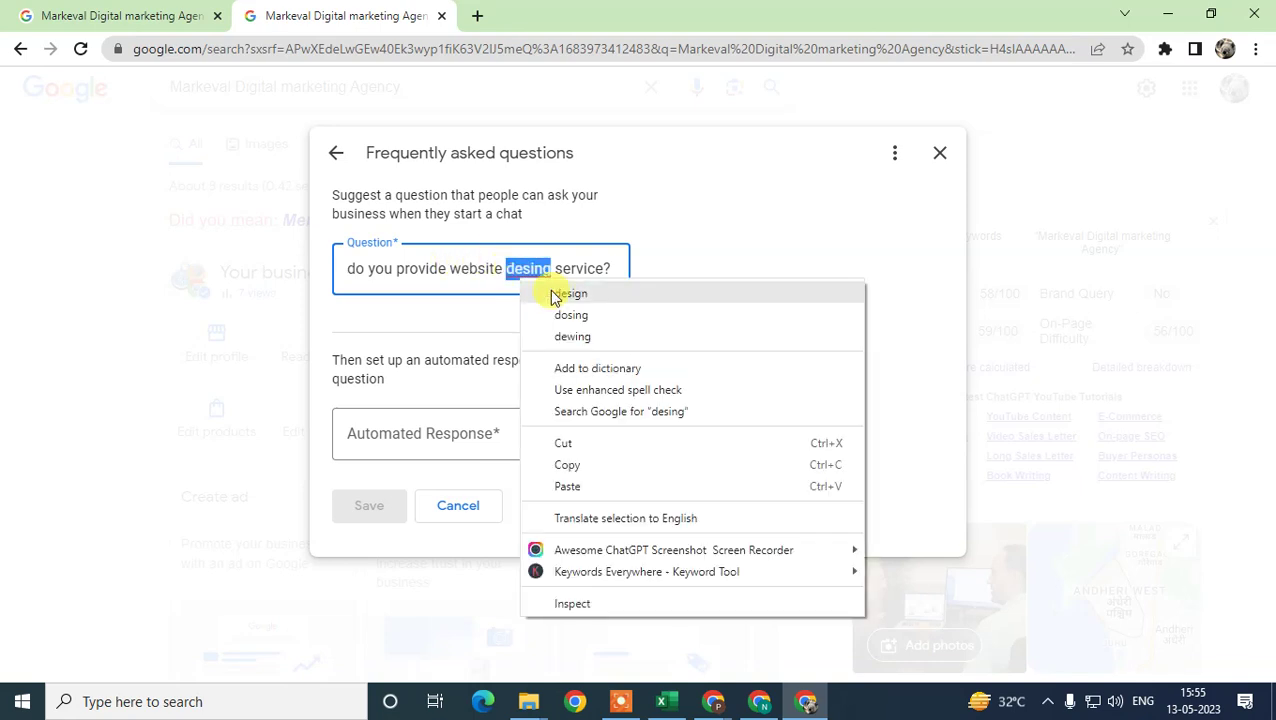
pyautogui.click(589, 292)
# - Enter the expert-team automated reply, correcting 'bussiness' and 'kinldy' via spell-check
pyautogui.click(455, 435)
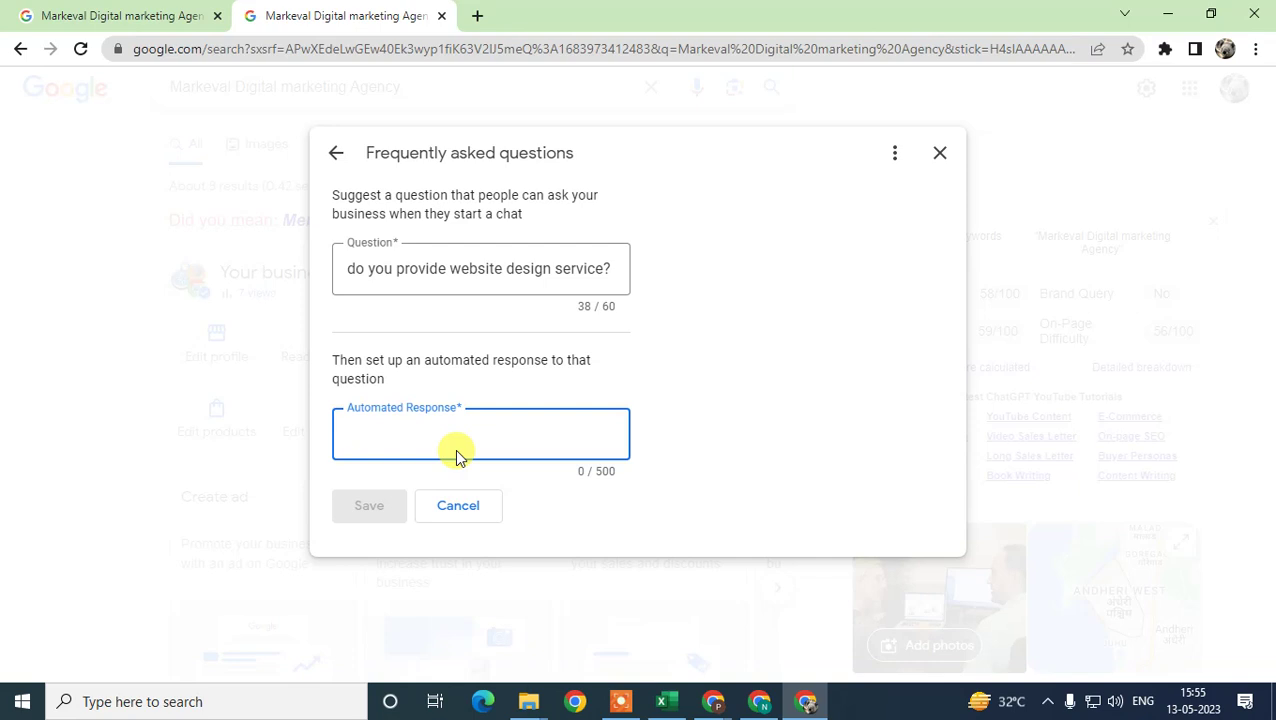
pyautogui.write('yes. we haveexpert team for that, we')
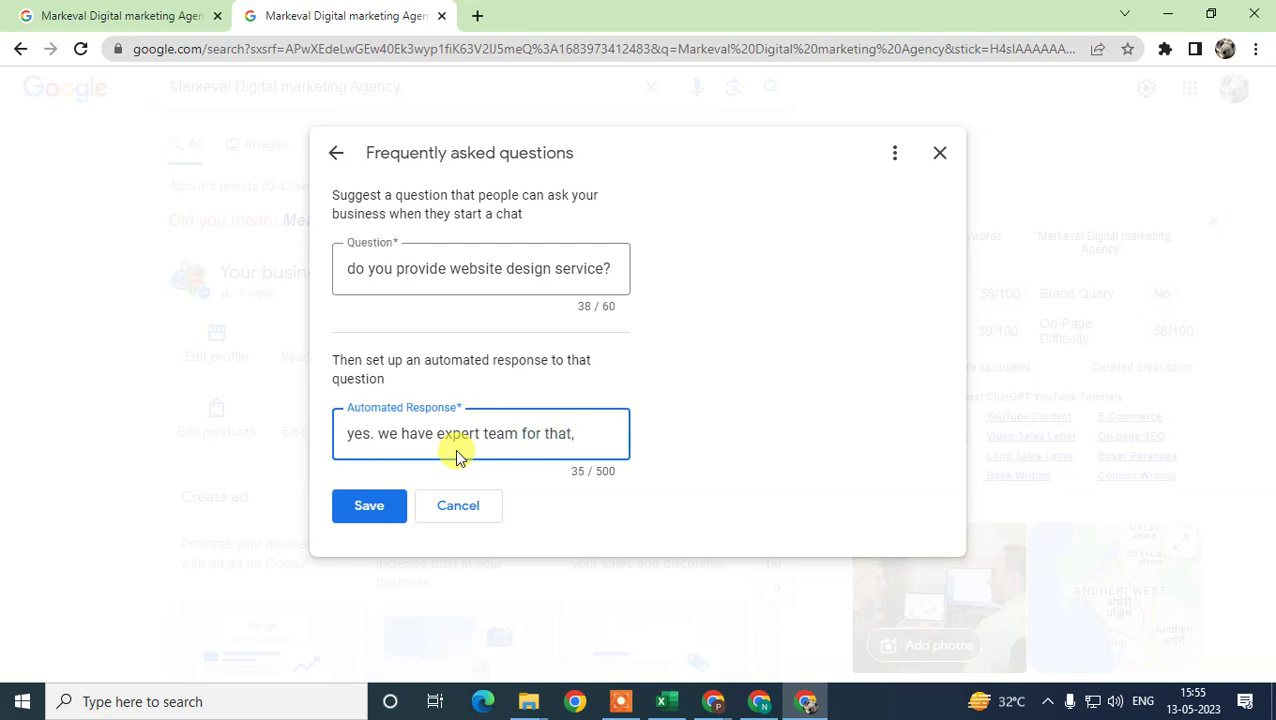
pyautogui.write('and we can create perfect w')
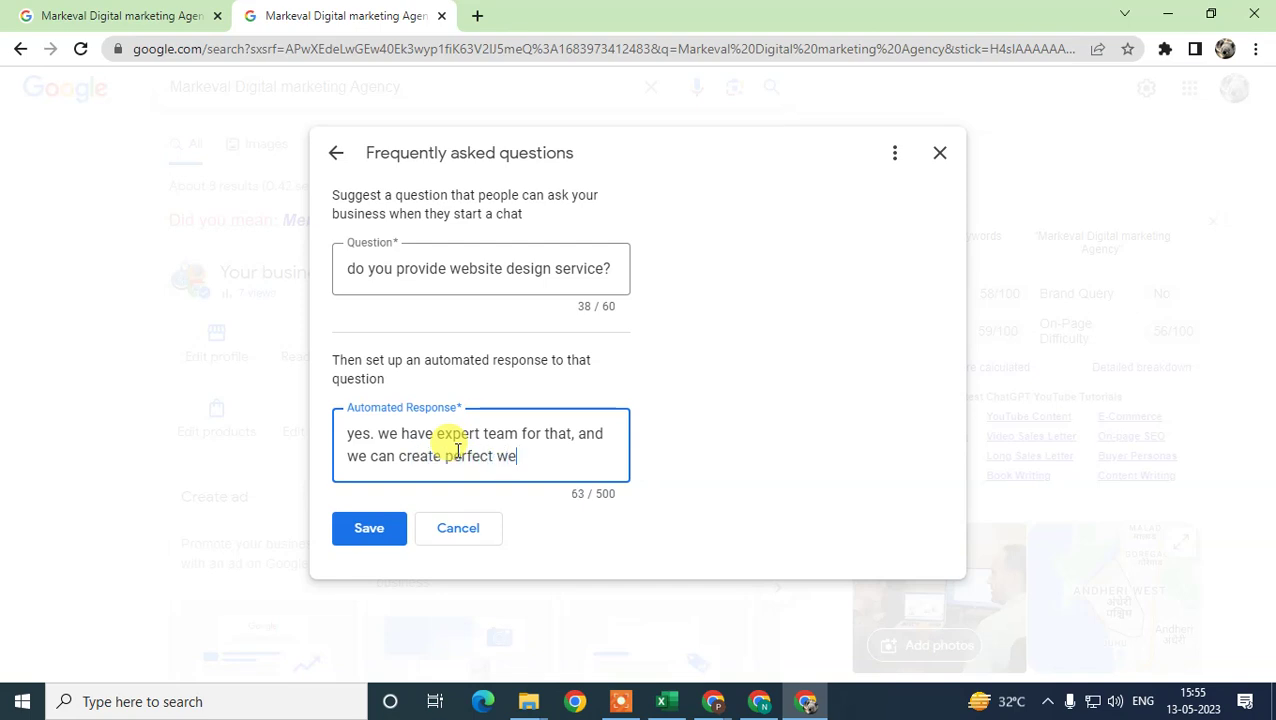
pyautogui.write('e to y o')
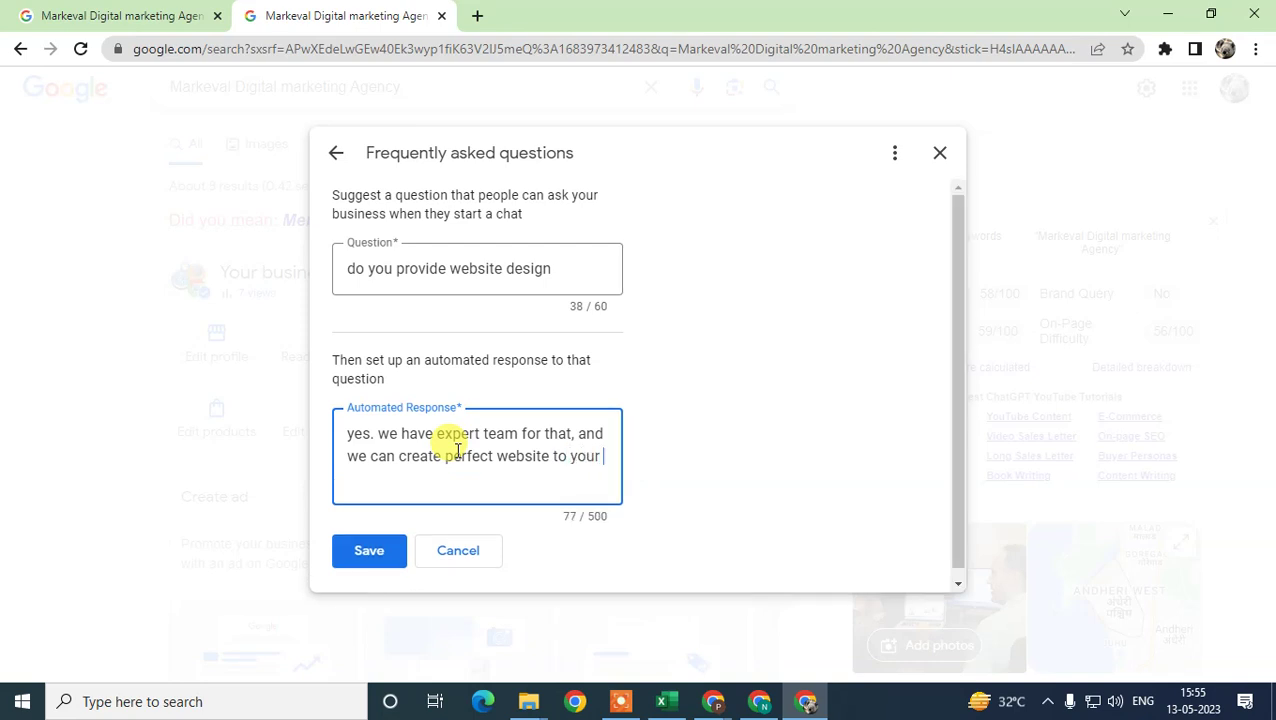
pyautogui.write('bussiness kinldy contact us.')
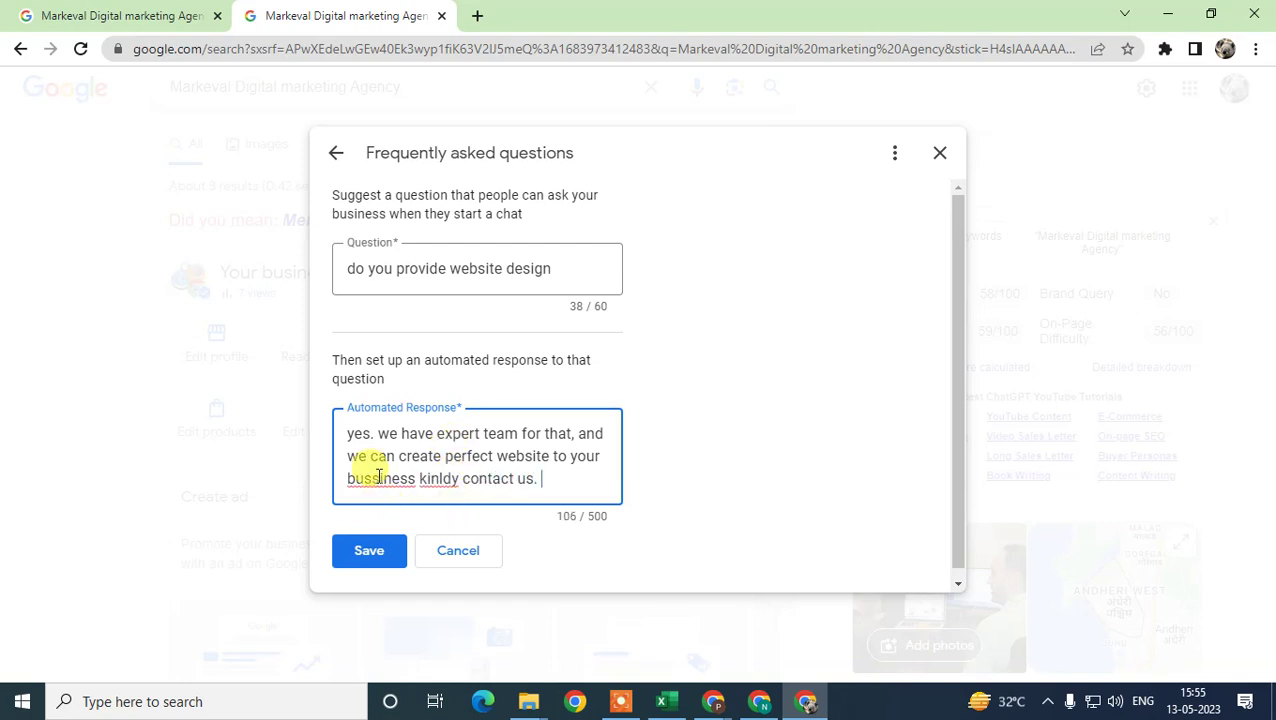
pyautogui.rightClick(372, 476)
pyautogui.click(505, 204)
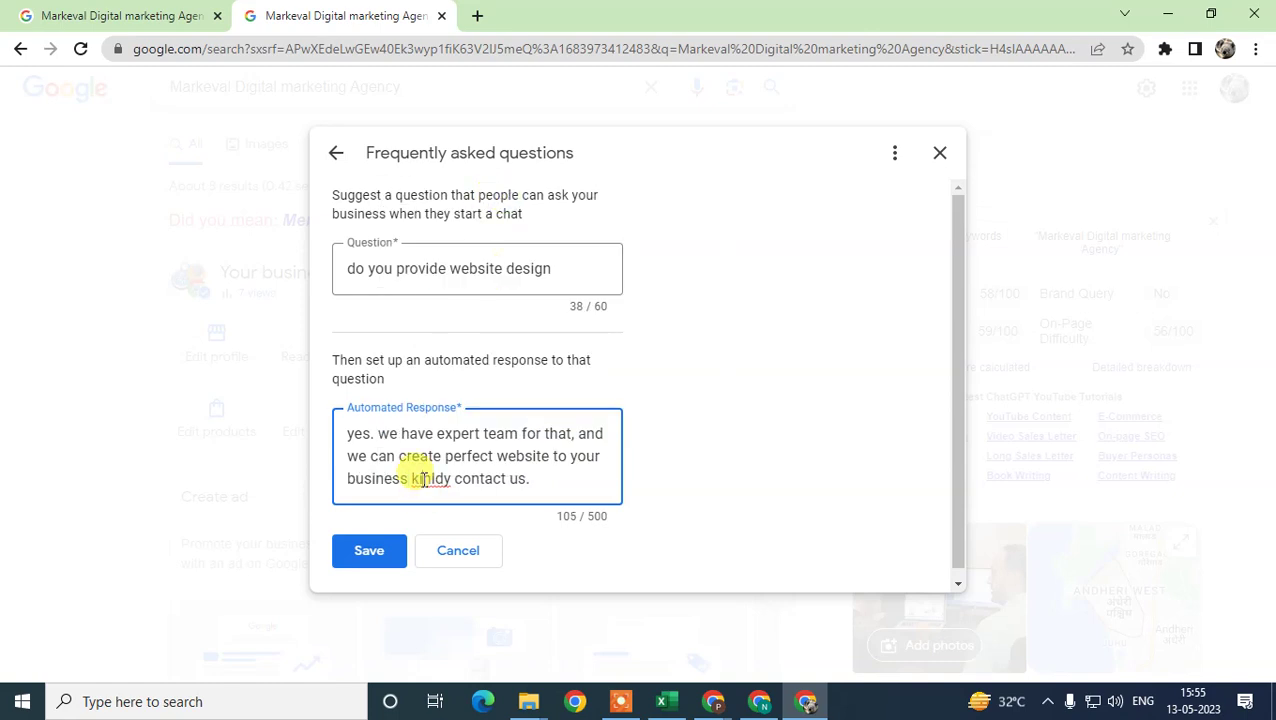
pyautogui.rightClick(425, 479)
pyautogui.click(487, 201)
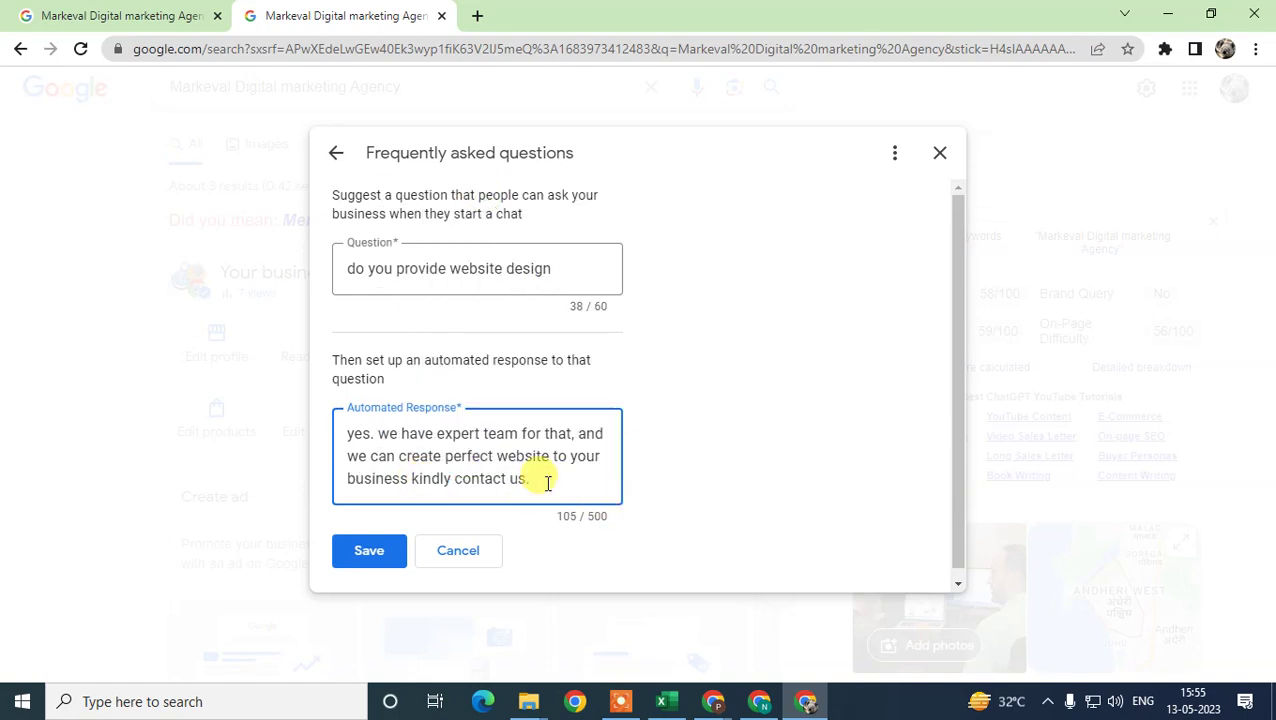
pyautogui.moveTo(587, 515); pyautogui.dragTo(612, 517)
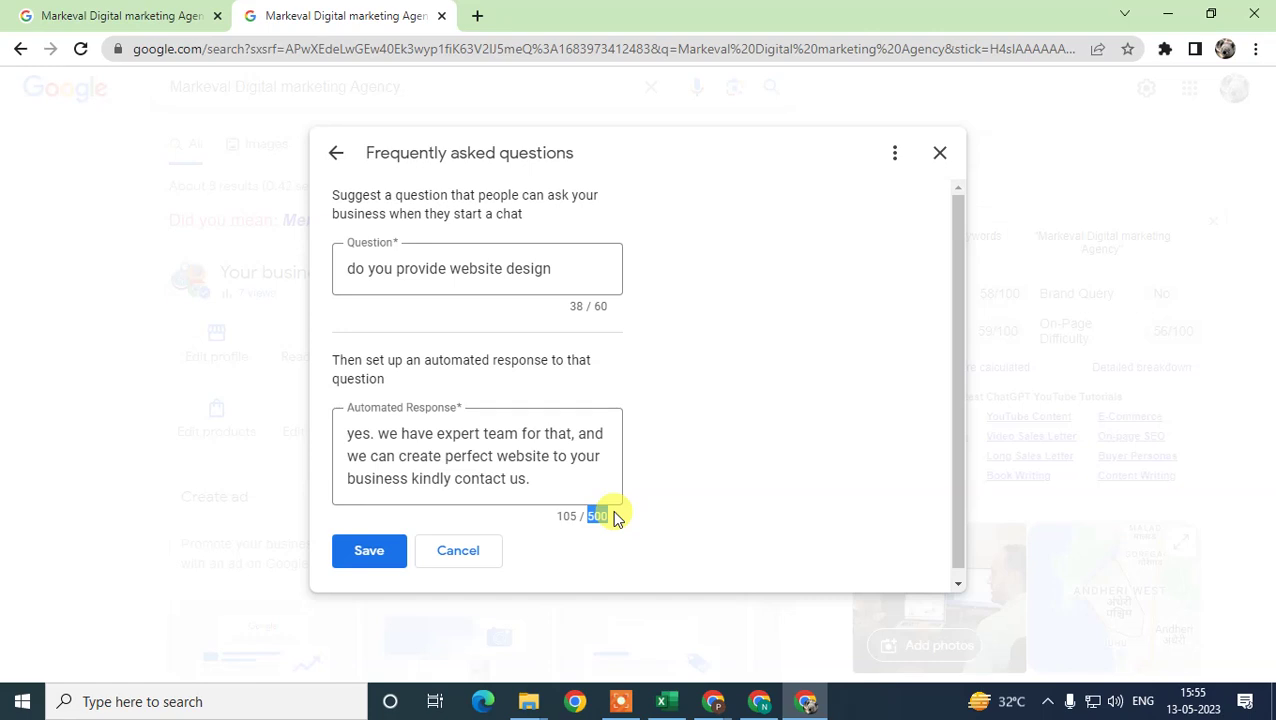
# - Save the website design FAQ and go back to the Messages panel
pyautogui.click(369, 551)
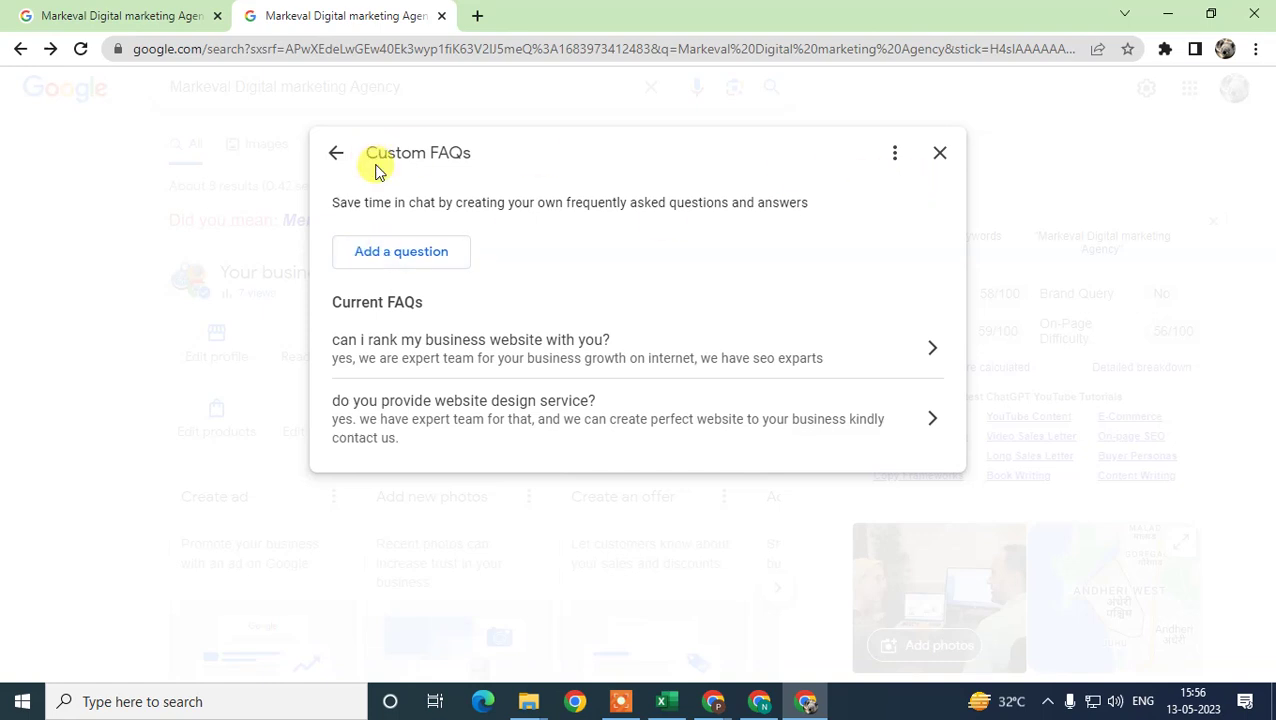
pyautogui.click(338, 155)
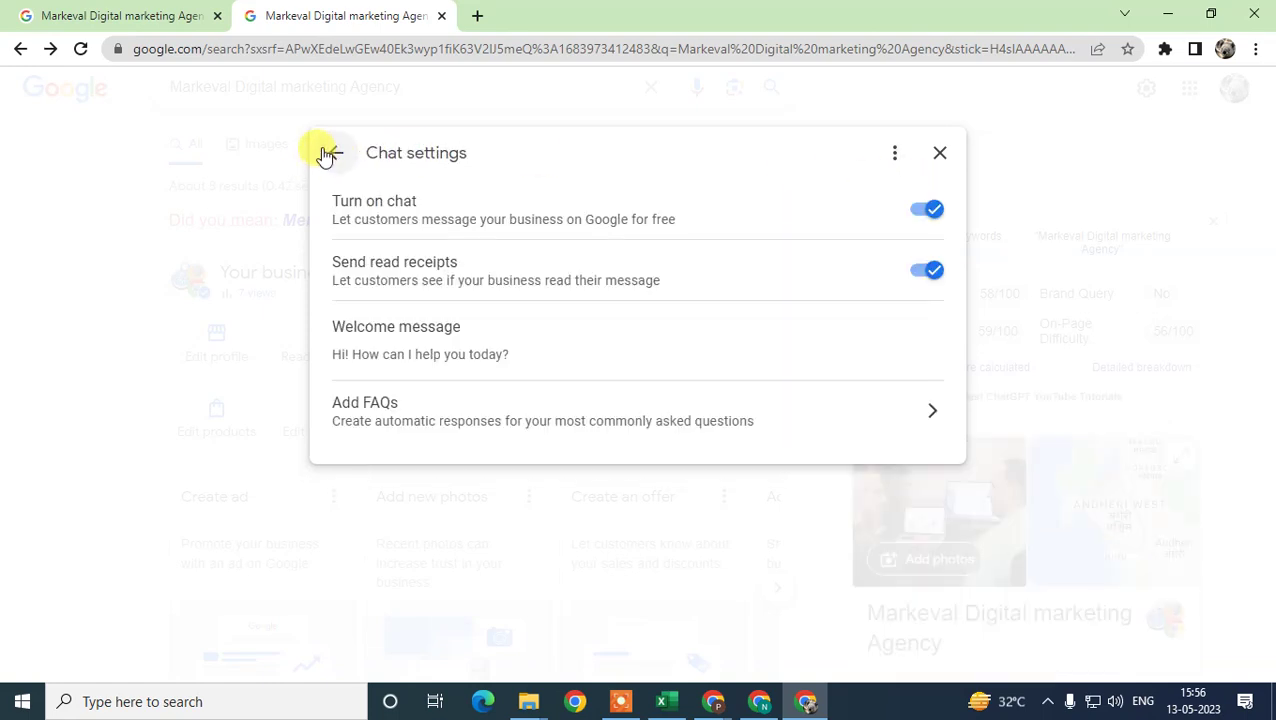
pyautogui.click(322, 154)
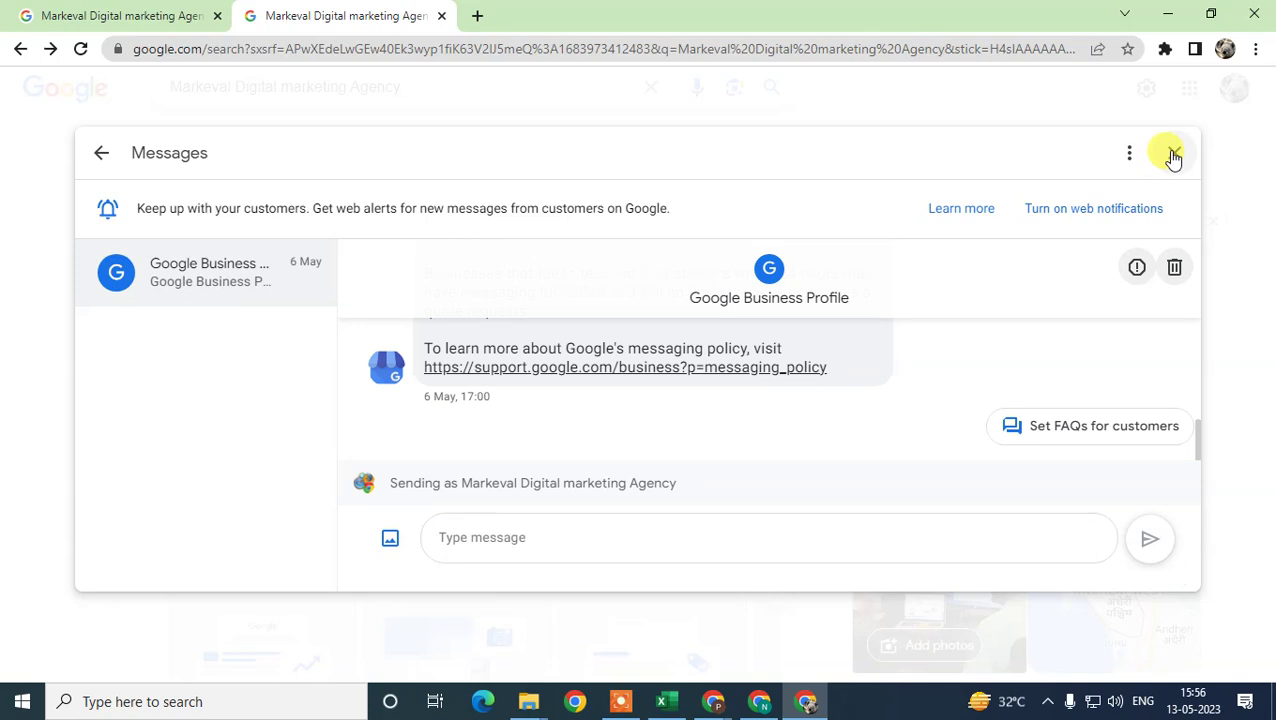
# - Close Business Messages with confirmation and scroll down to Questions & answers
pyautogui.click(1055, 432)
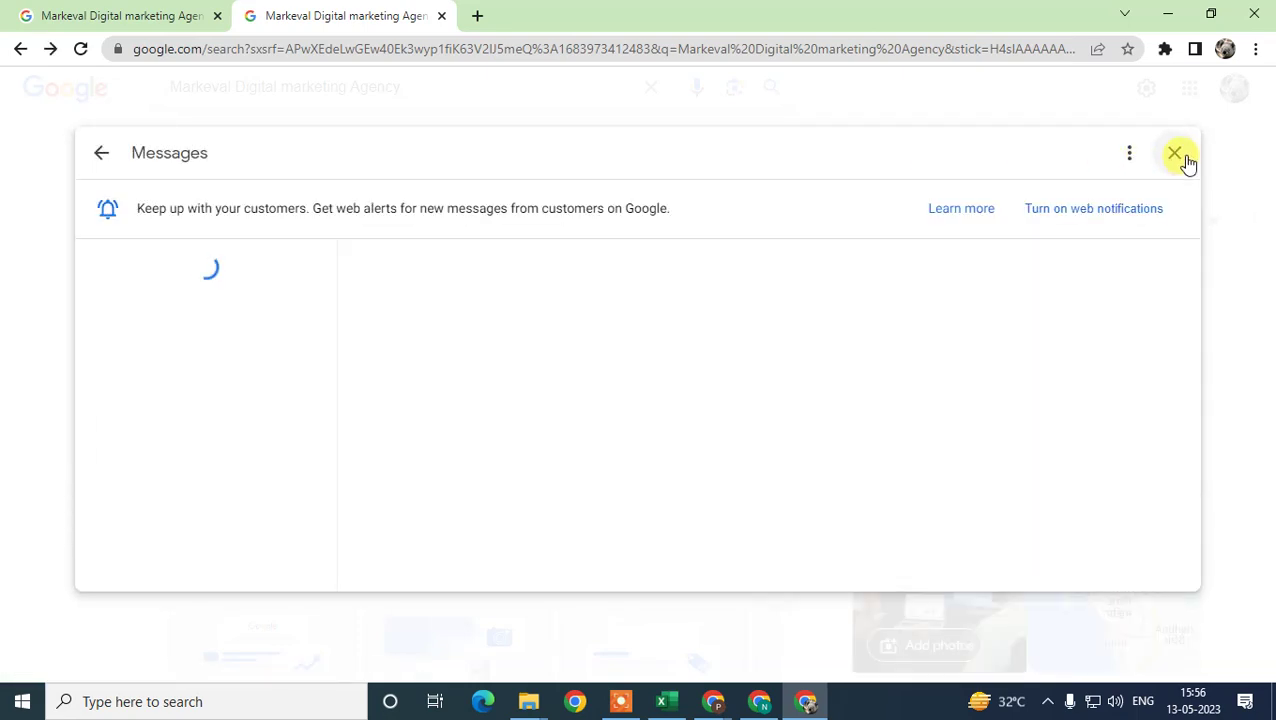
pyautogui.click(1176, 154)
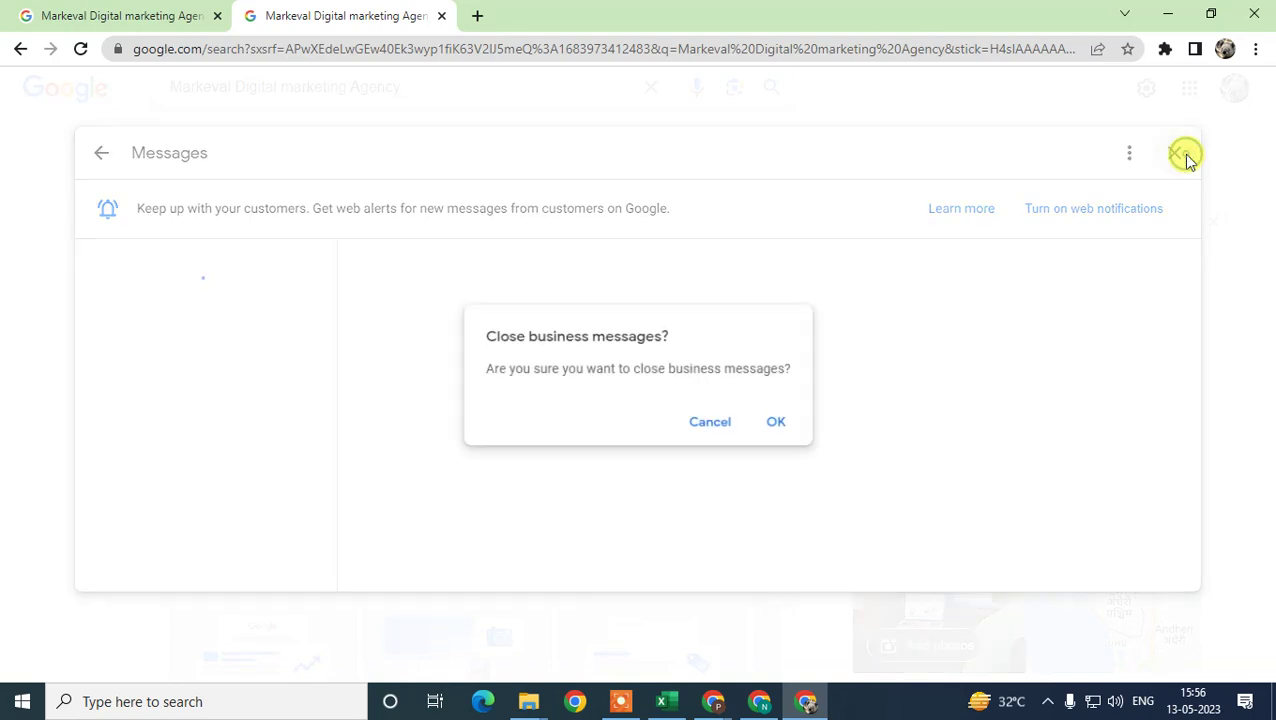
pyautogui.click(776, 425)
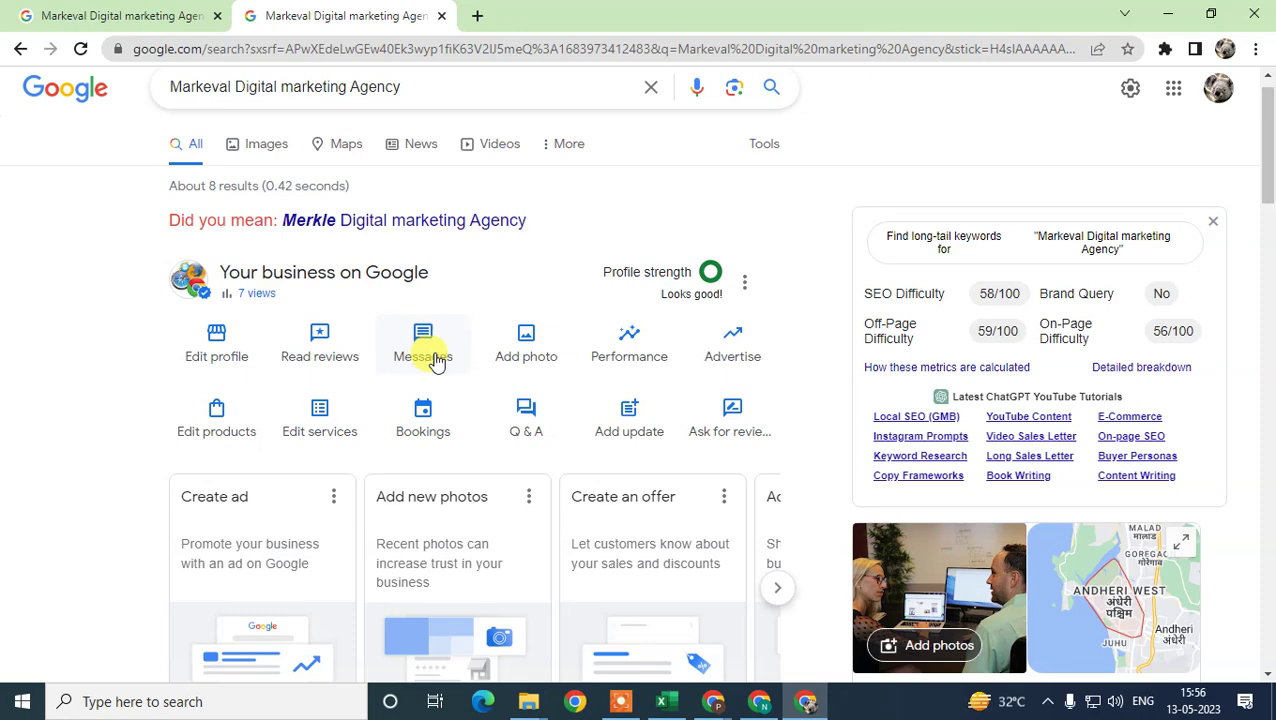
pyautogui.scroll(-3, 1239, 356)
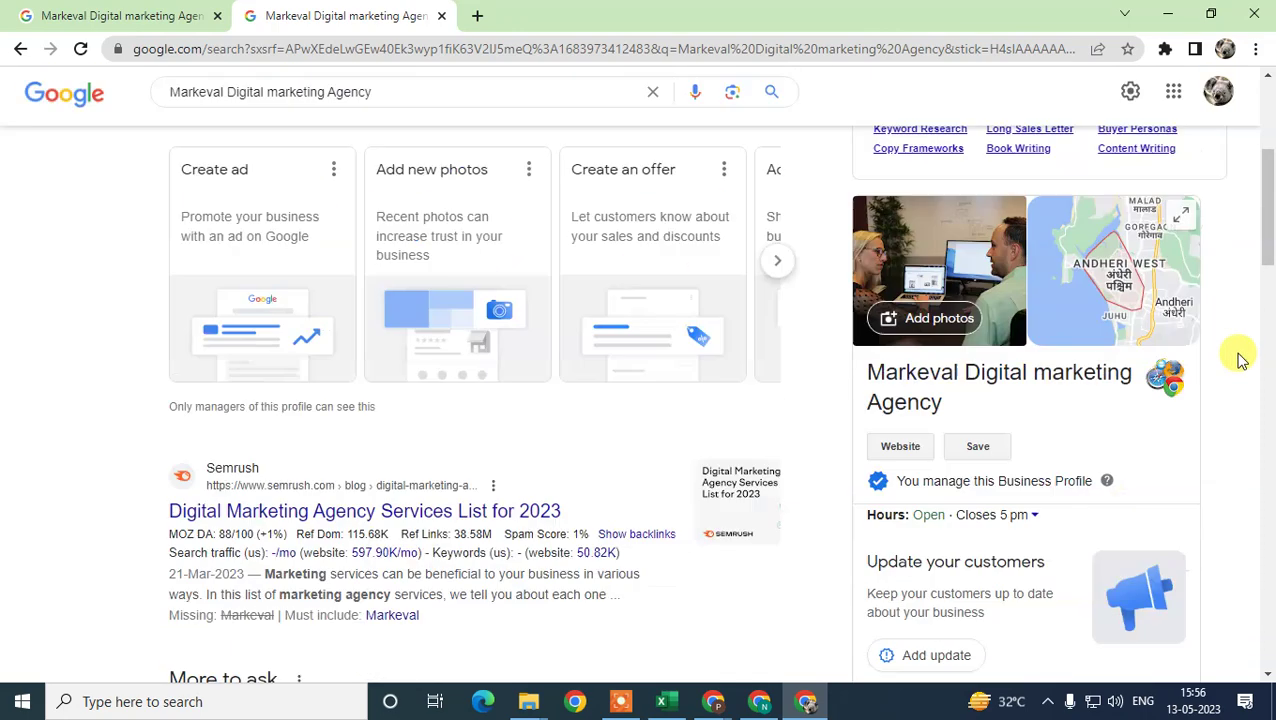
pyautogui.scroll(-3, 1239, 362)
pyautogui.scroll(-2, 1239, 364)
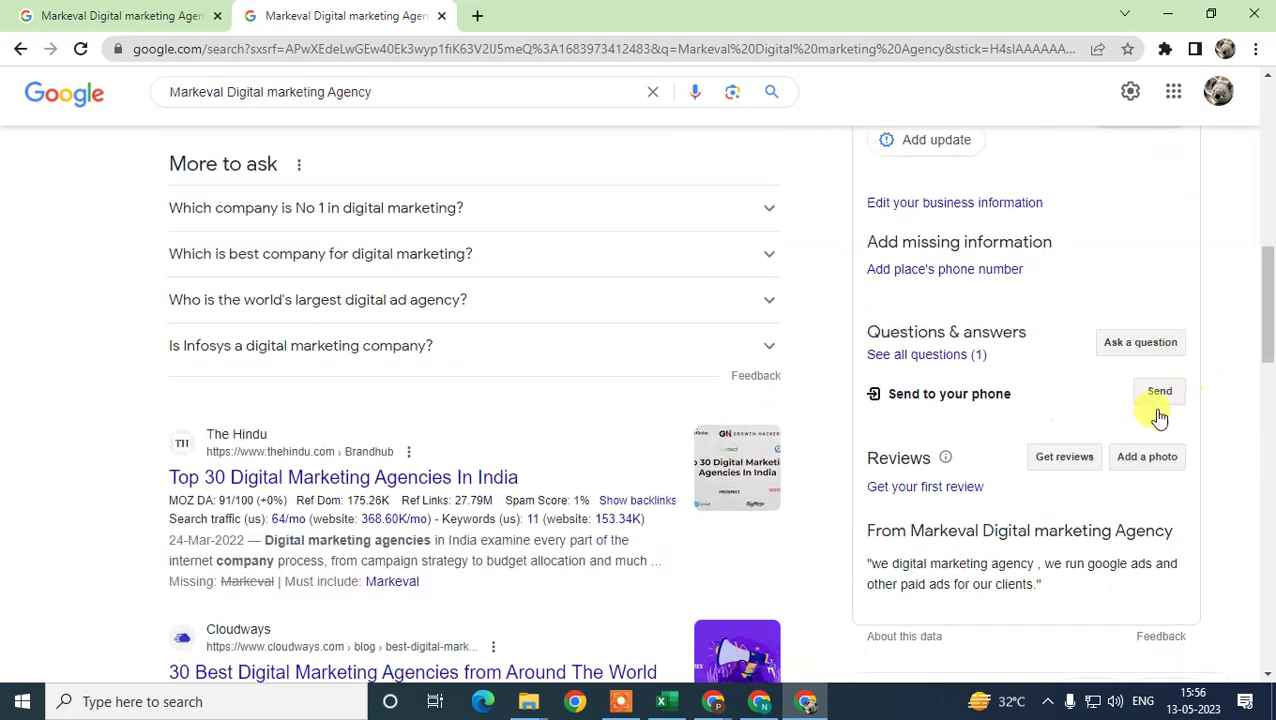
# - Type the public question 'website design', fixing the misspelling via spell-check
pyautogui.click(1128, 346)
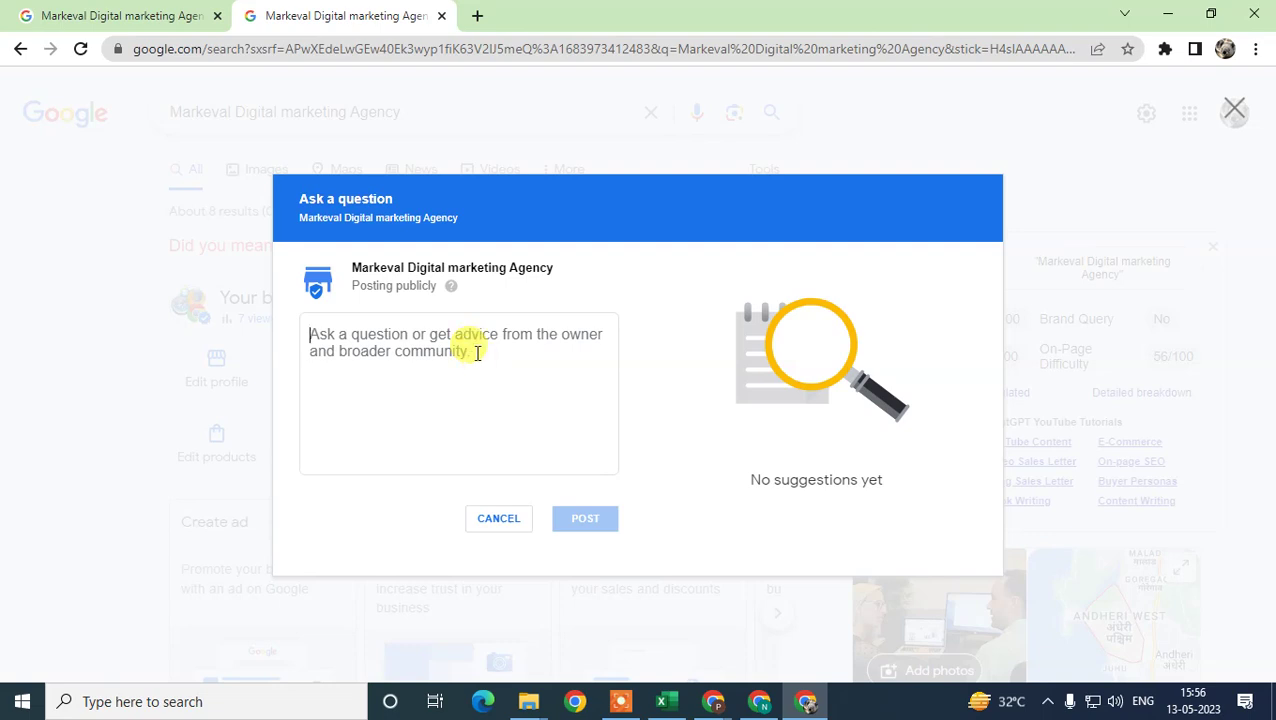
pyautogui.write('ak')
pyautogui.press('BackSpace')
pyautogui.write('website desing')
pyautogui.press('BackSpace')
pyautogui.press('BackSpace')
pyautogui.press('BackSpace')
pyautogui.press('BackSpace')
pyautogui.write('desing')
pyautogui.rightClick(375, 334)
pyautogui.click(400, 354)
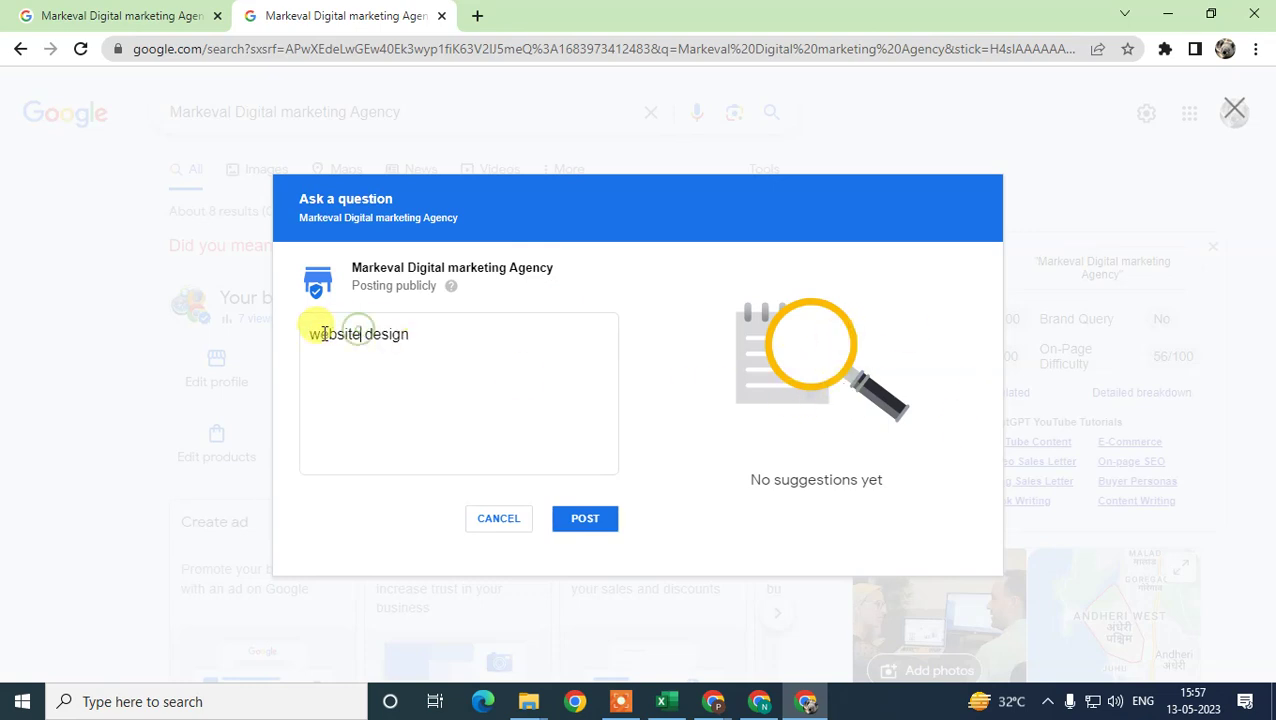
# - Select the question text, then cancel the form without posting
pyautogui.moveTo(320, 334); pyautogui.dragTo(413, 334)
pyautogui.click(395, 334)
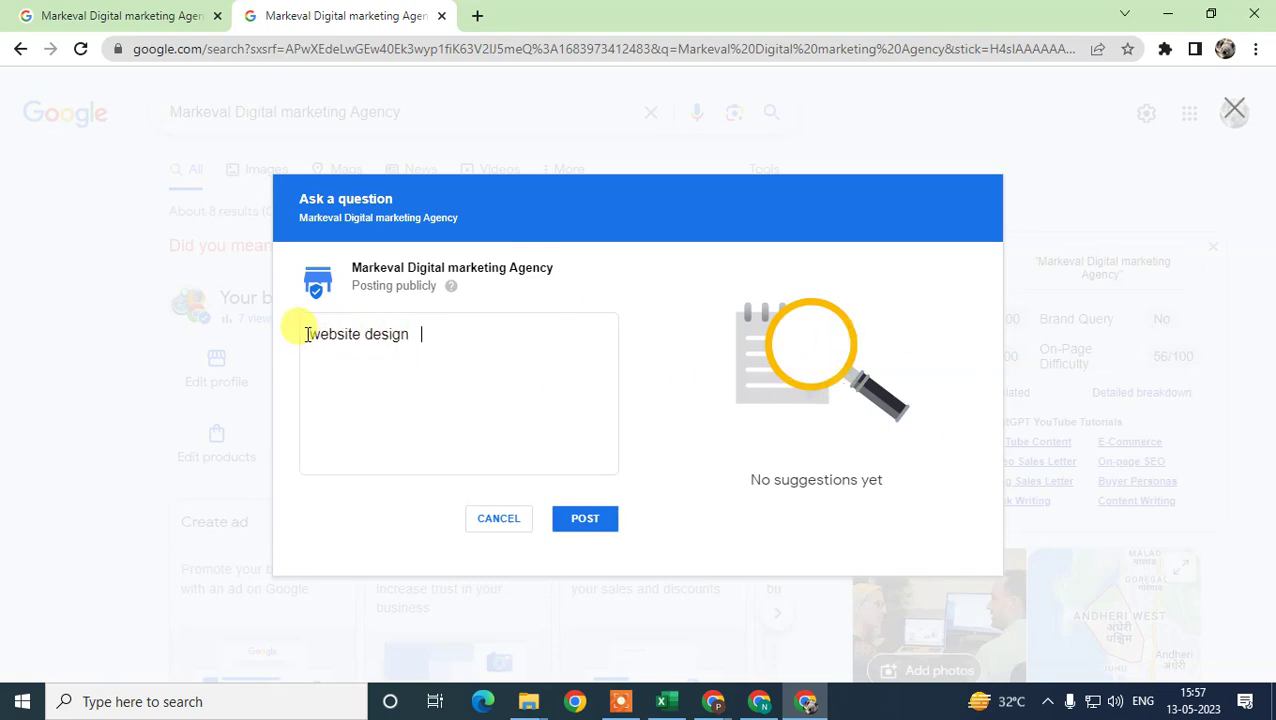
pyautogui.moveTo(442, 335); pyautogui.dragTo(295, 334)
pyautogui.click(428, 336)
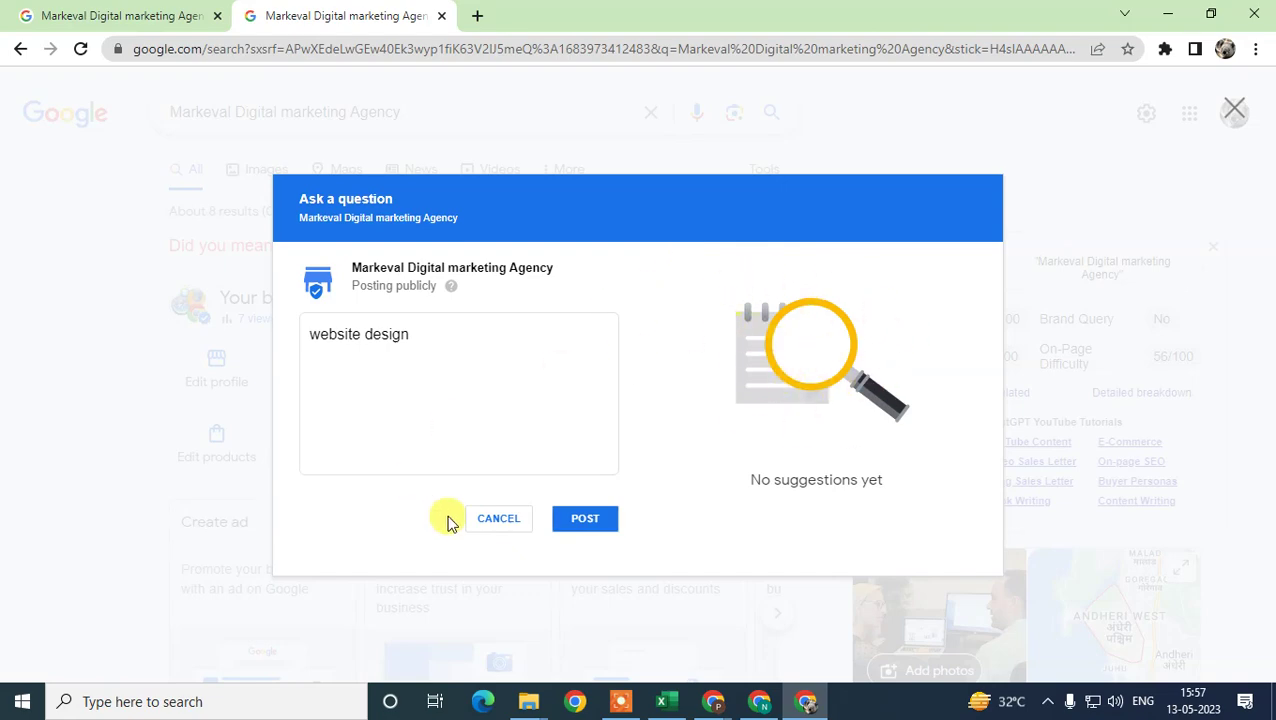
pyautogui.click(498, 519)
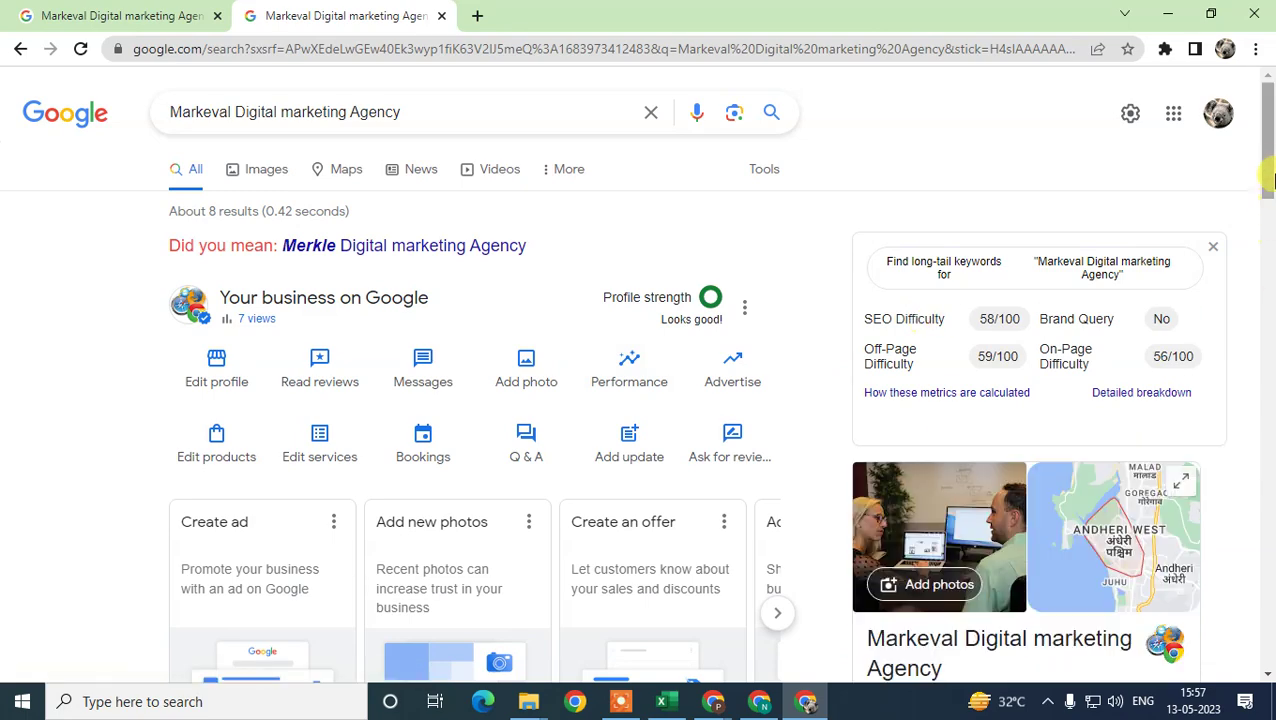
# - Open Q&A from the business panel and review the website development question
pyautogui.moveTo(1267, 171); pyautogui.dragTo(1272, 207)
pyautogui.scroll(2, 505, 425)
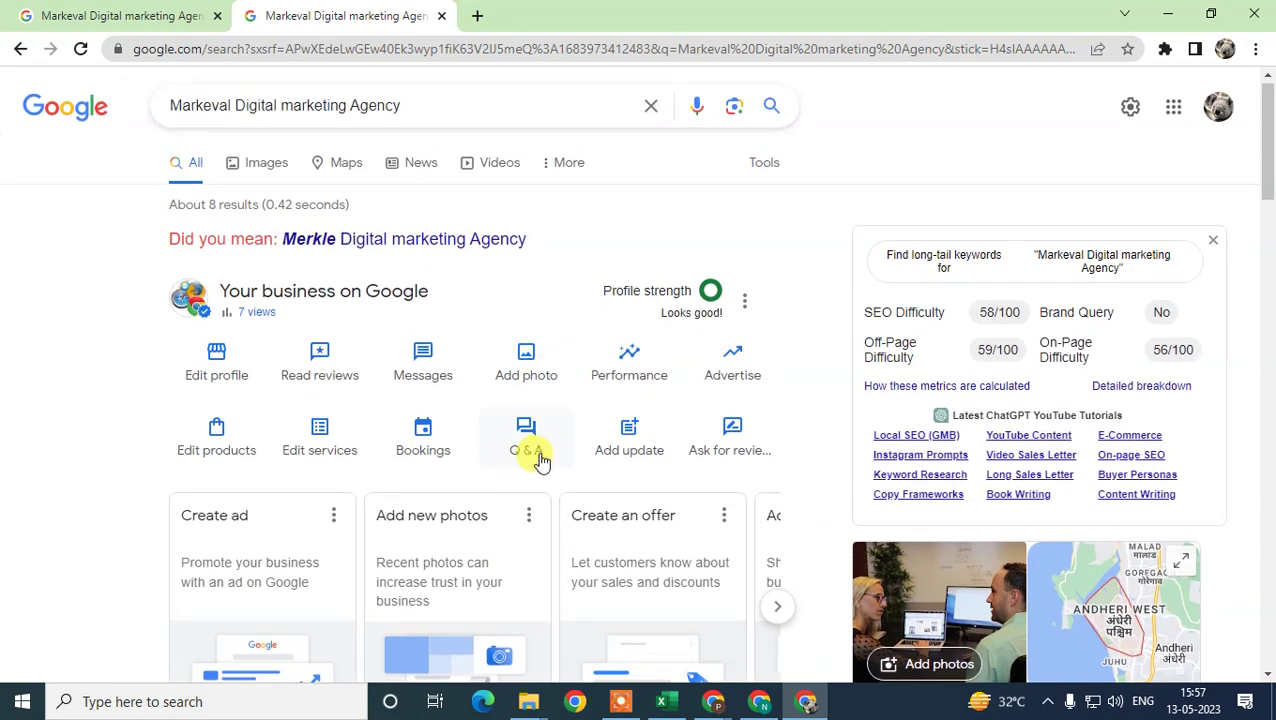
pyautogui.click(526, 430)
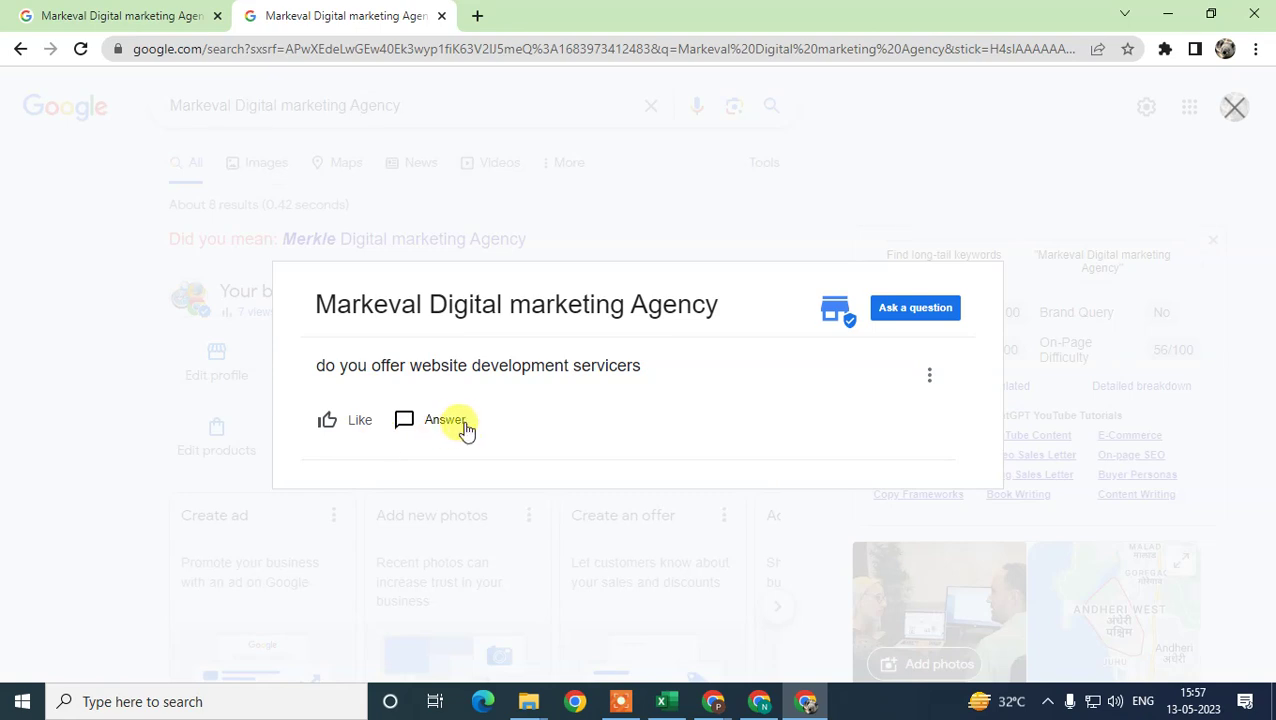
pyautogui.moveTo(322, 370); pyautogui.dragTo(564, 370)
pyautogui.click(564, 370)
pyautogui.moveTo(316, 366); pyautogui.dragTo(367, 366)
pyautogui.click(629, 387)
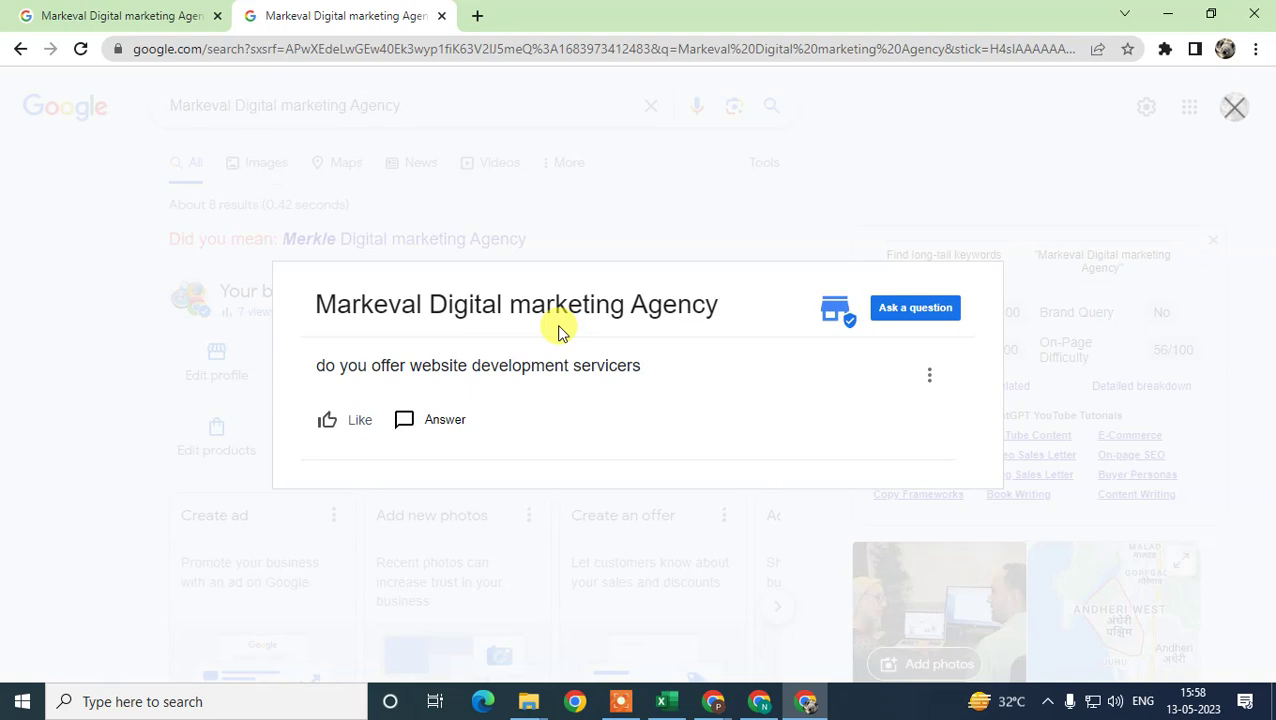
# - Post the public question 'do you provide seo services ?'
pyautogui.click(926, 312)
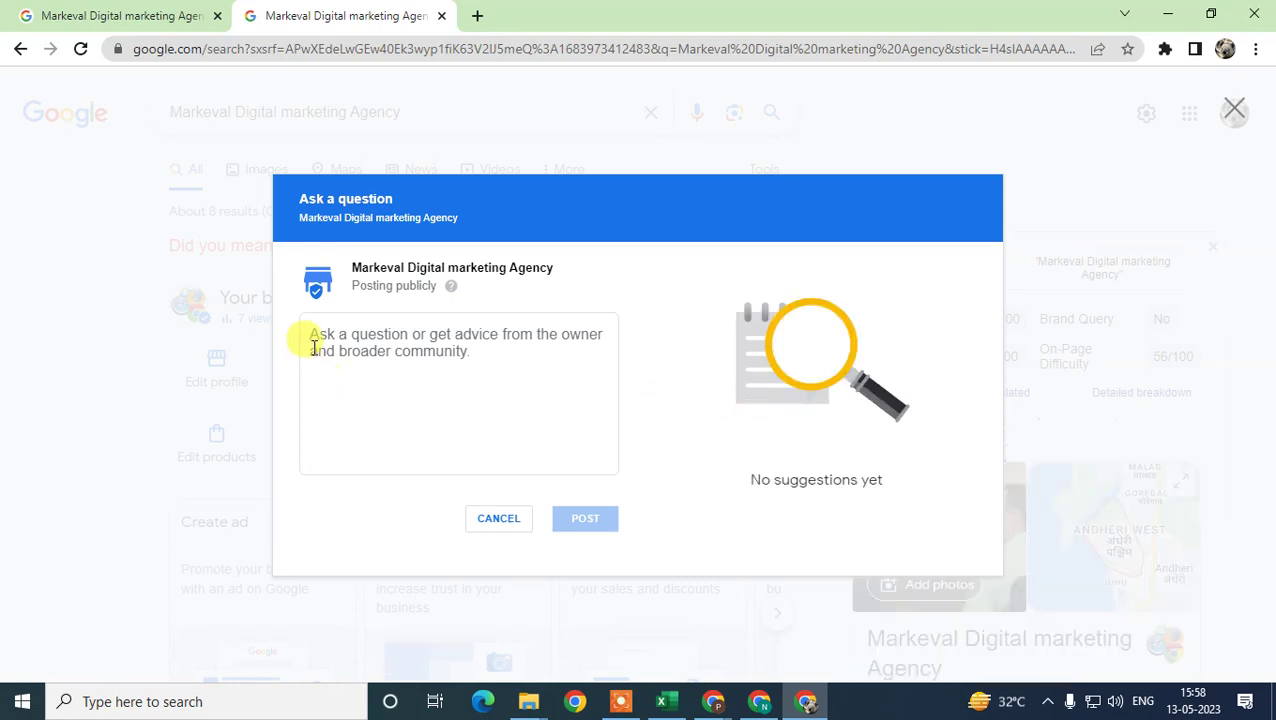
pyautogui.write('d')
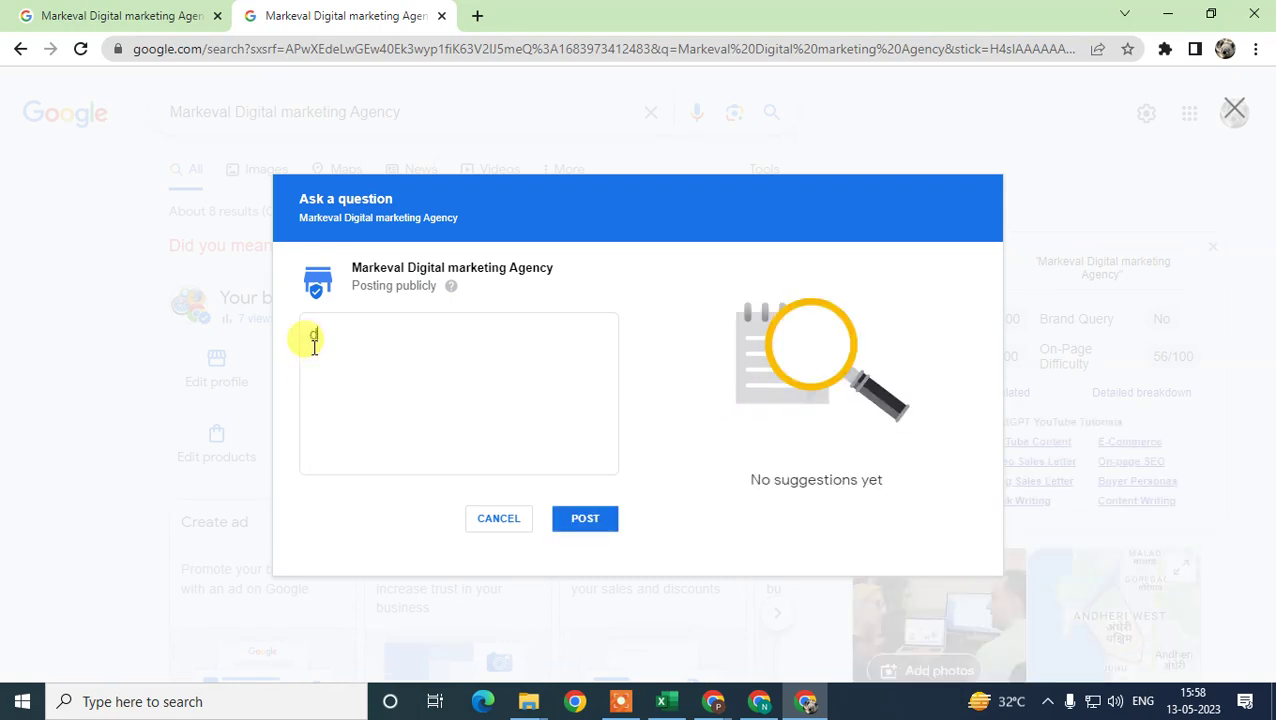
pyautogui.write('o you provide seo s')
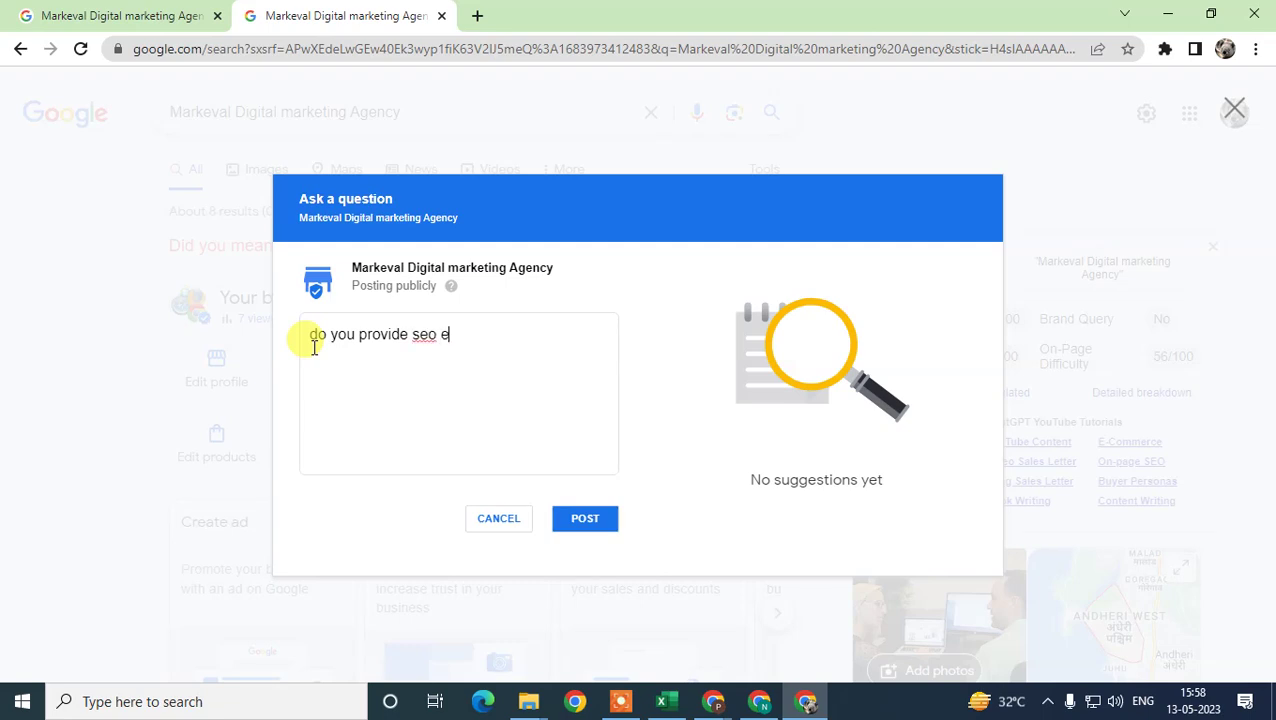
pyautogui.write('ervices ?')
pyautogui.click(585, 525)
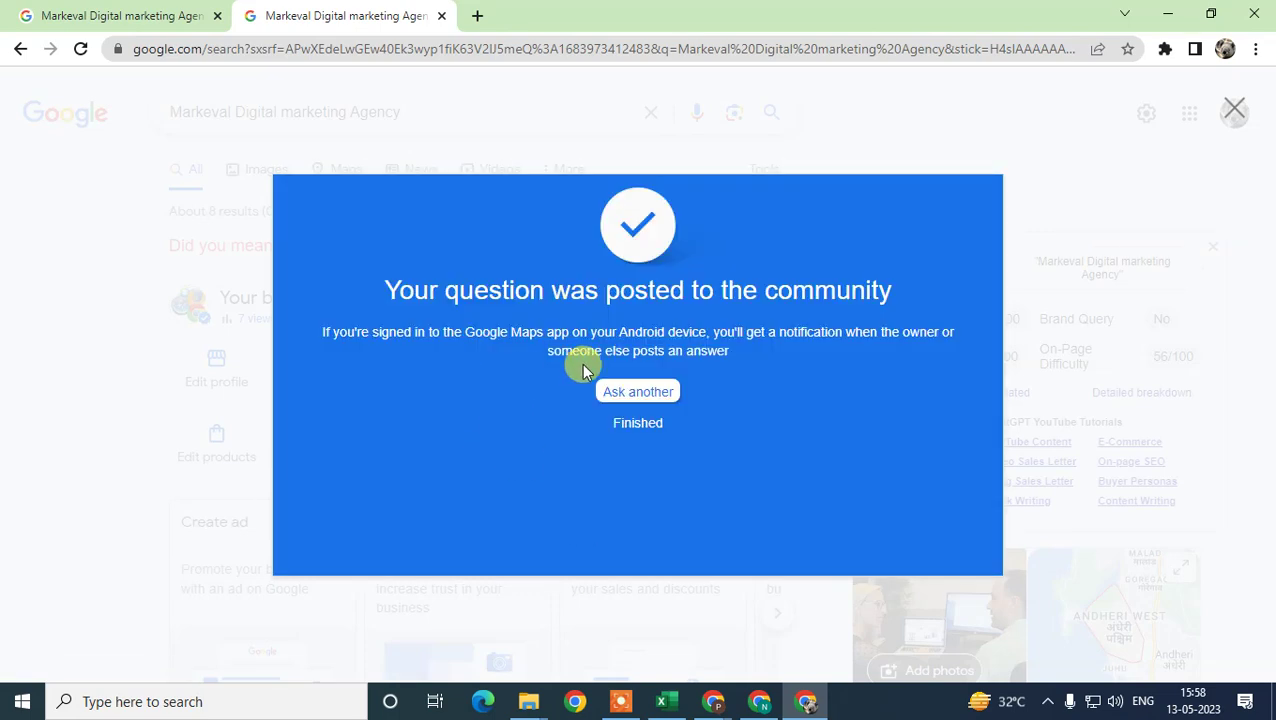
pyautogui.click(640, 424)
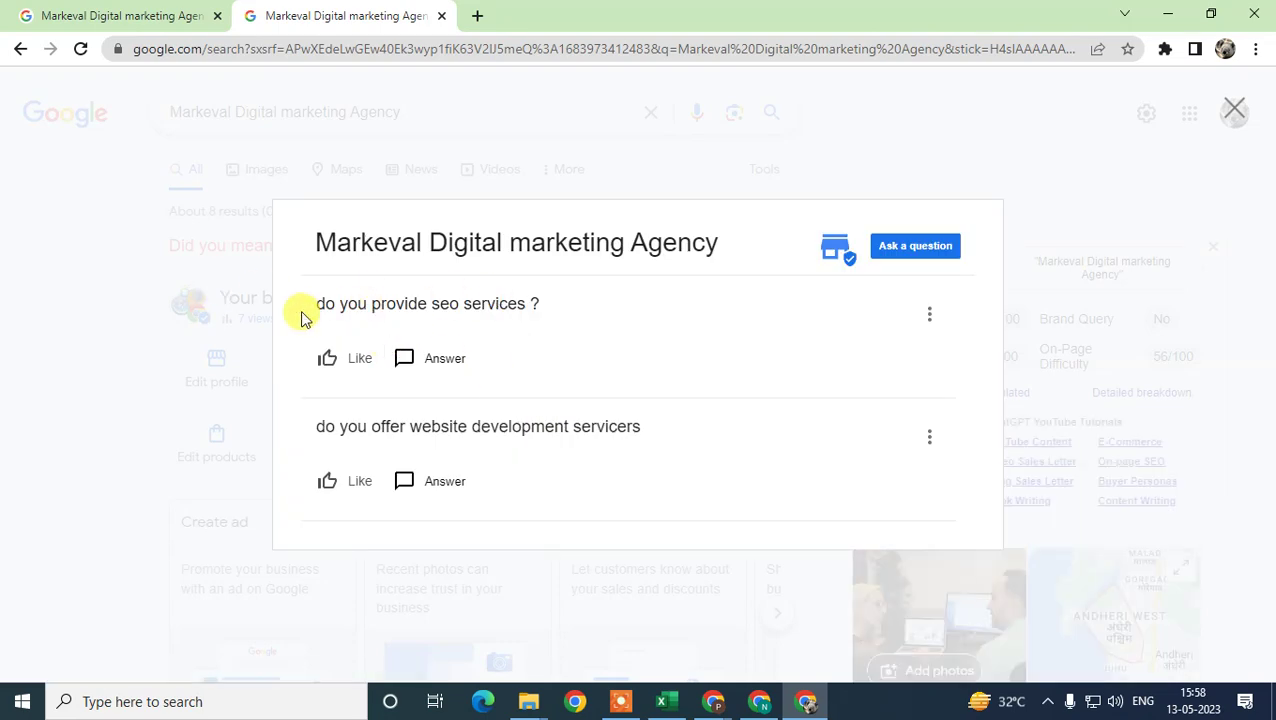
# - Select the posted SEO question's text, then open its owner Answer form
pyautogui.moveTo(307, 305); pyautogui.dragTo(558, 318)
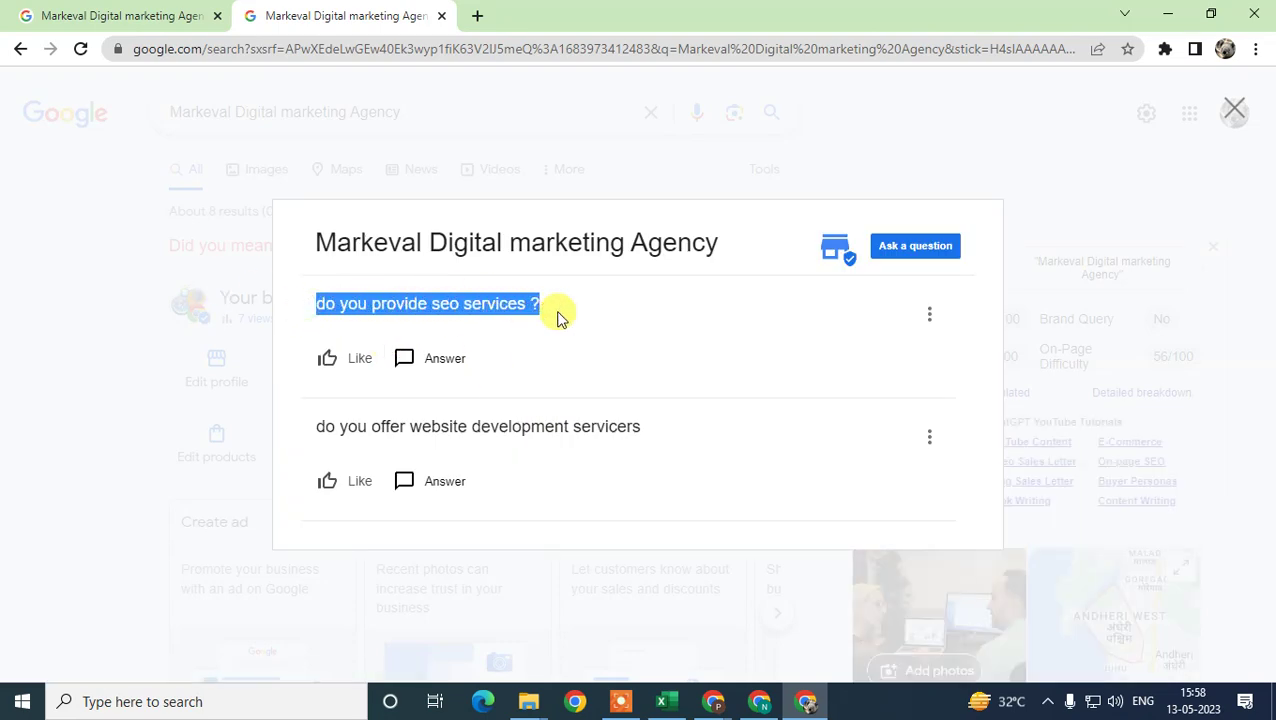
pyautogui.click(556, 322)
pyautogui.click(425, 360)
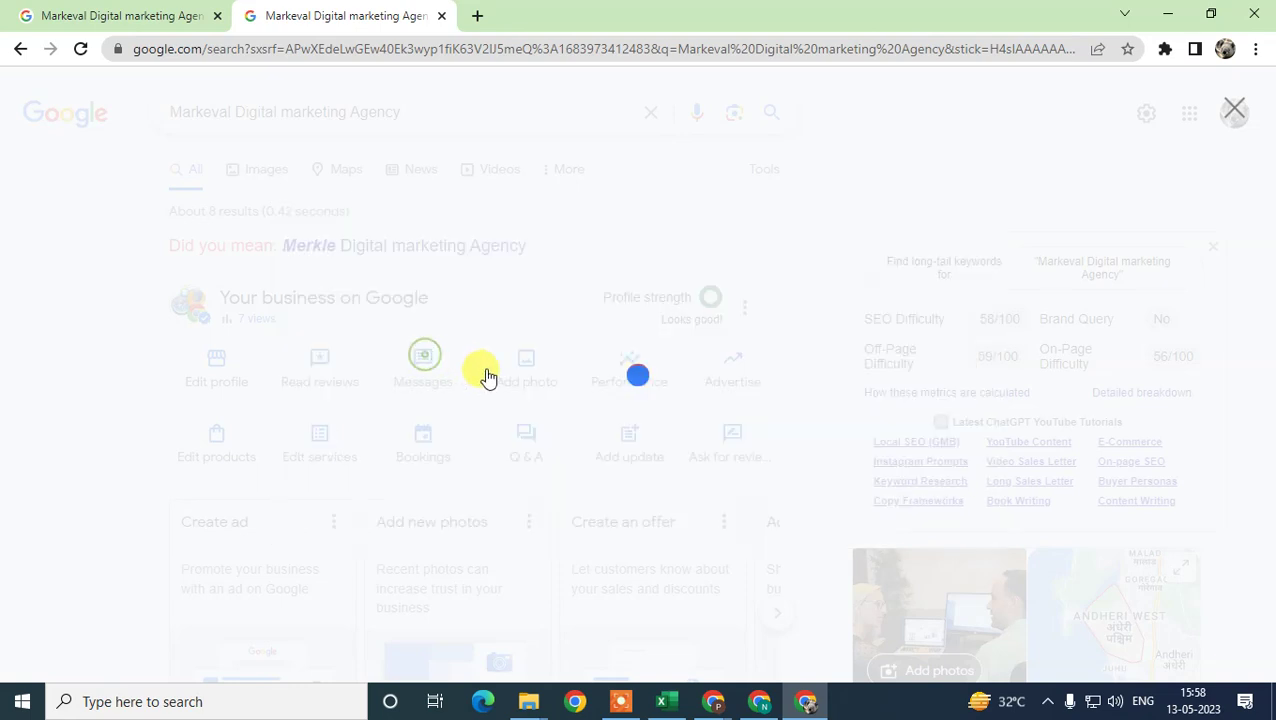
# - Post the owner answer 'yes. we do provide perfect seo services so you can esily rank your website in search'
pyautogui.click(470, 437)
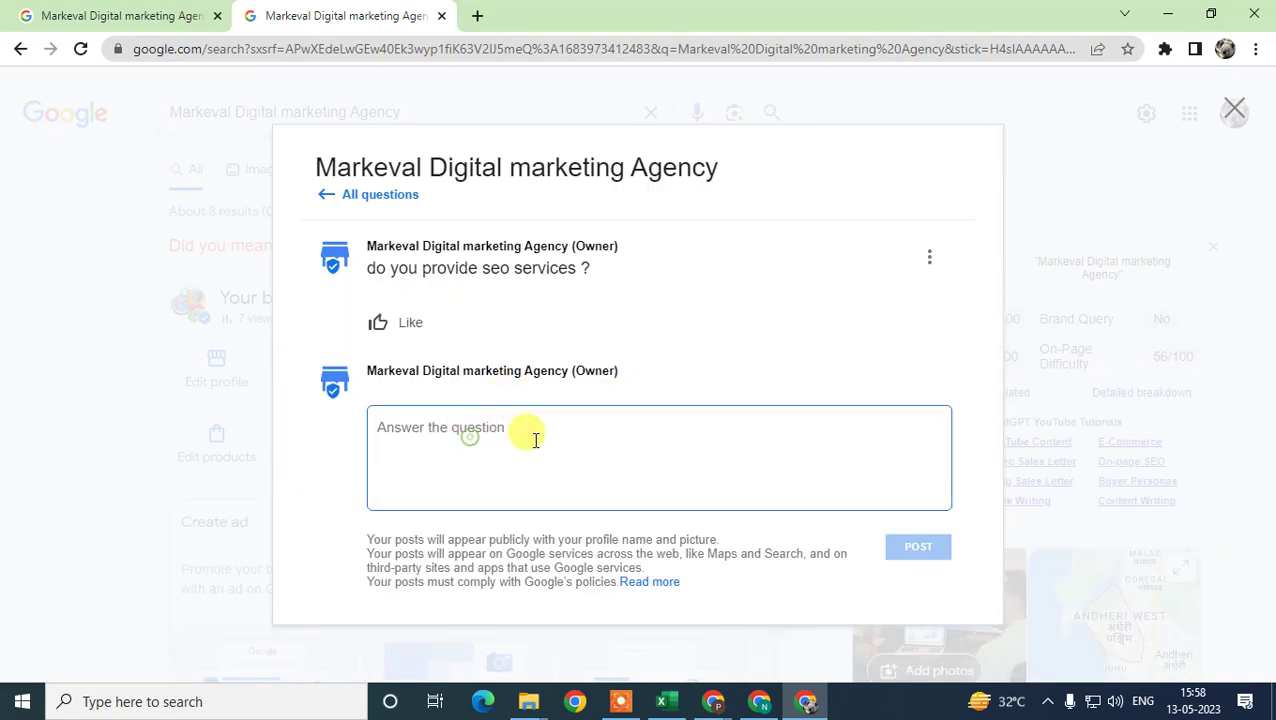
pyautogui.write('yes. ')
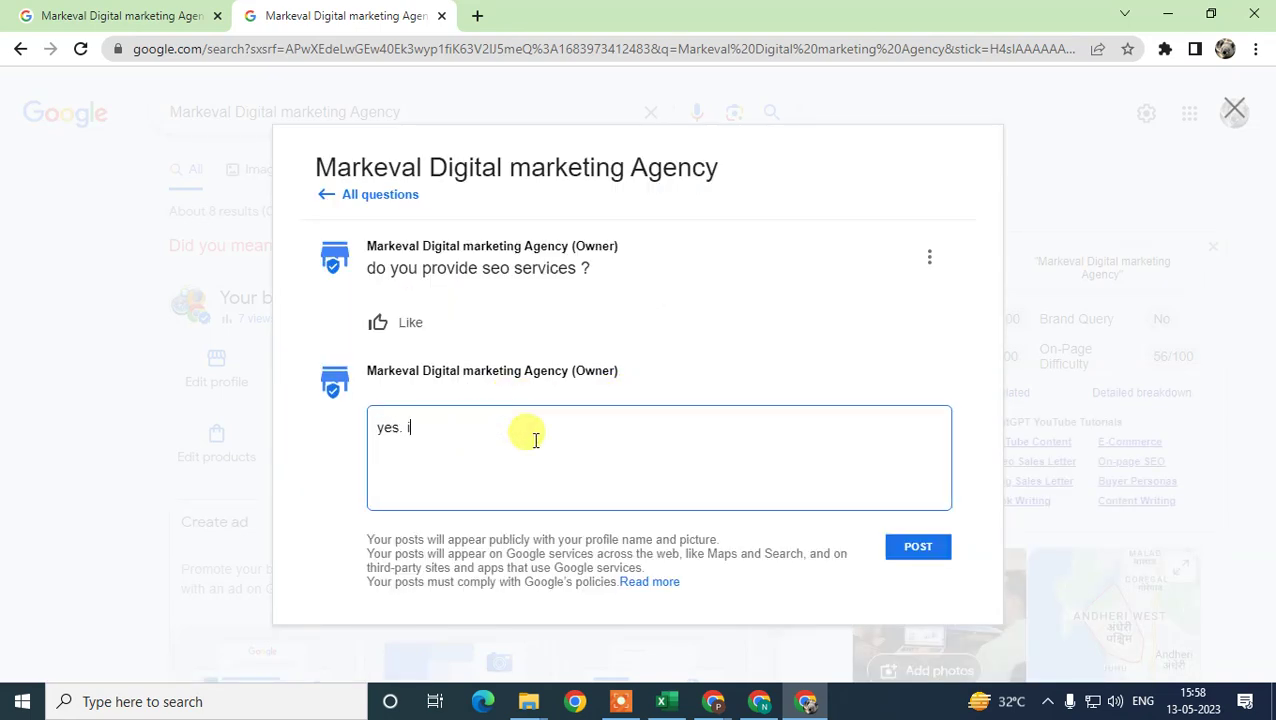
pyautogui.write('we do provide perfect seo serv')
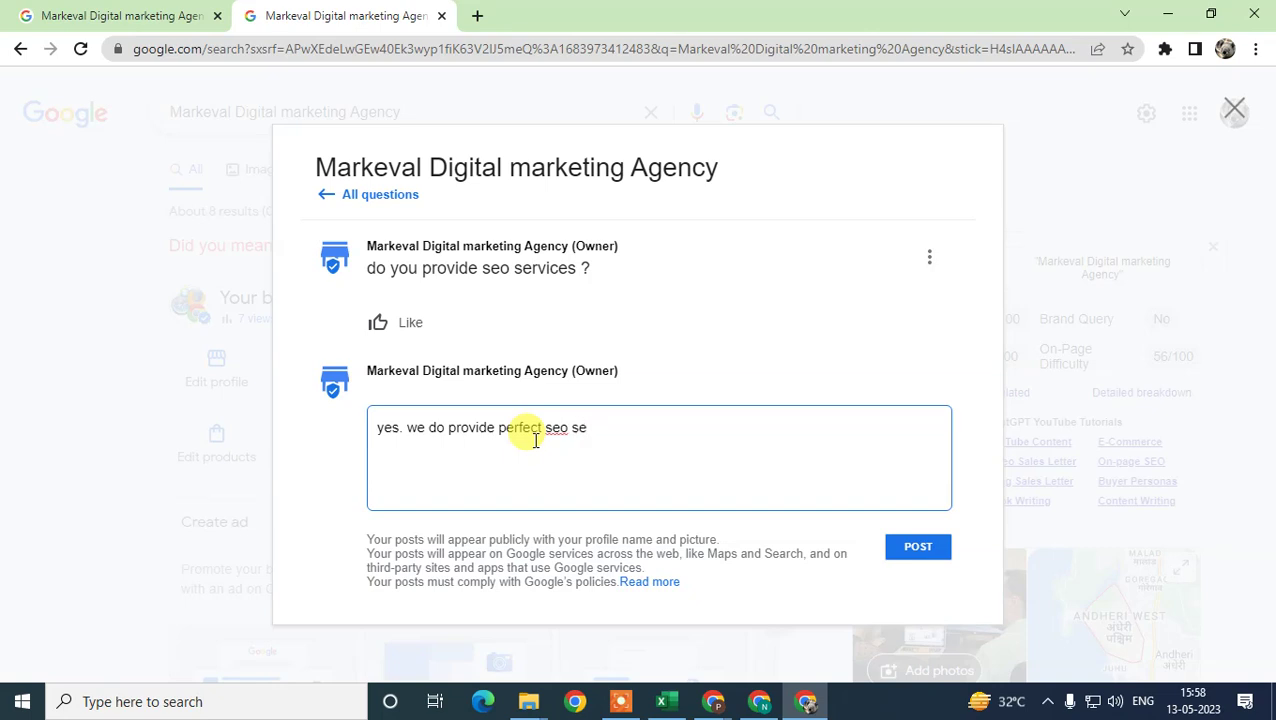
pyautogui.write('ices so you c')
pyautogui.write('an esil')
pyautogui.write('y rank your website in search engine')
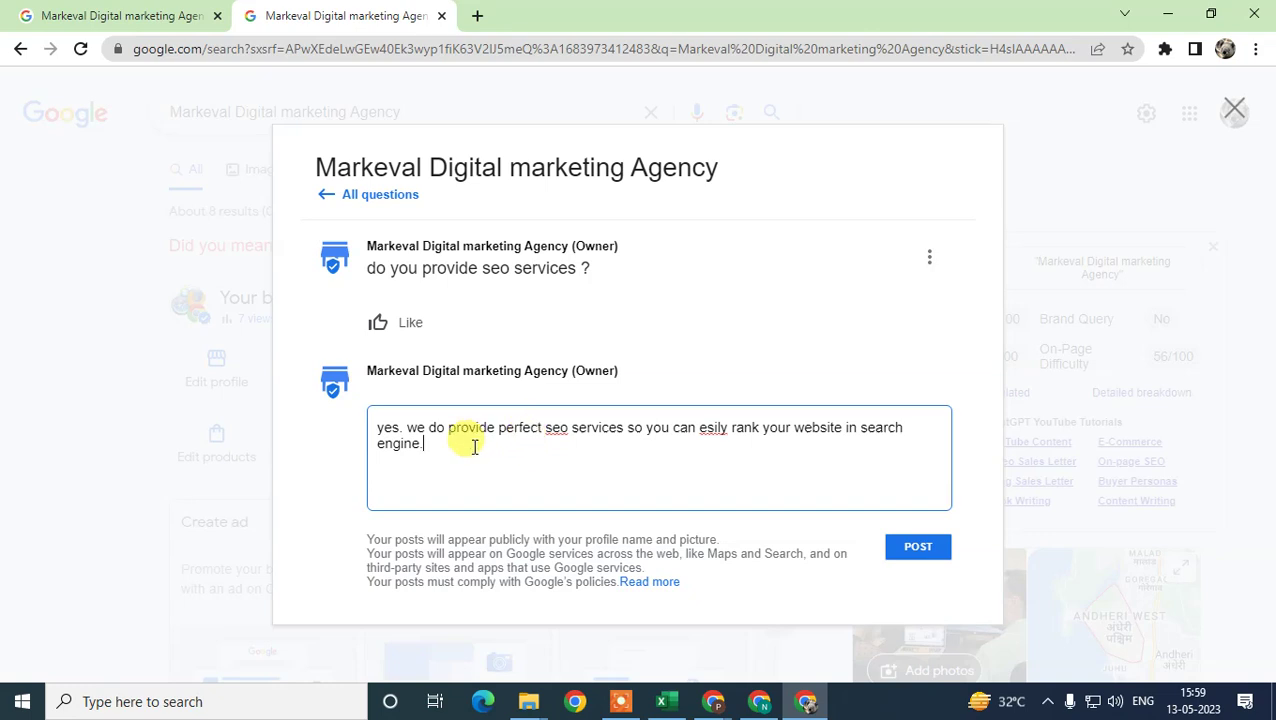
pyautogui.hotkey('ctrl', 'a')
pyautogui.click(924, 553)
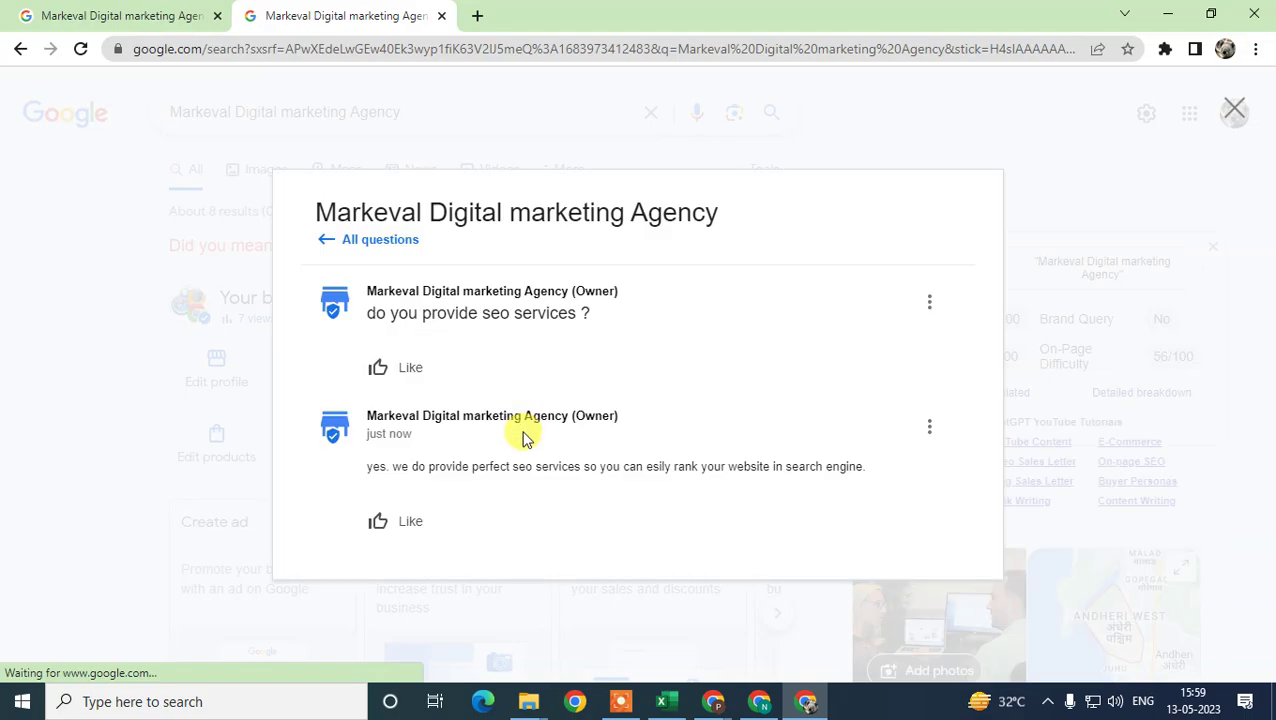
# - Close the questions and answers dialog and scroll through the search results
pyautogui.click(1234, 110)
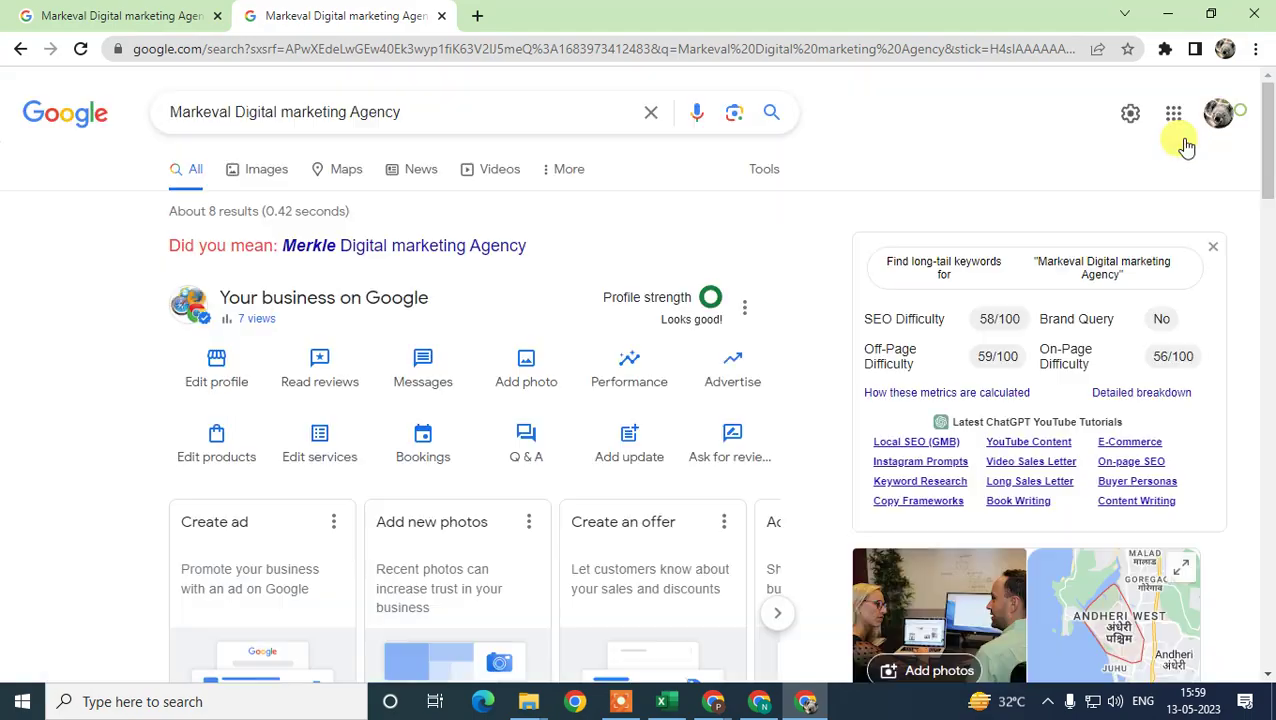
pyautogui.scroll(-4, 1071, 529)
pyautogui.scroll(-2, 951, 527)
pyautogui.scroll(-1, 1125, 578)
pyautogui.scroll(3, 624, 461)
pyautogui.scroll(4, 445, 412)
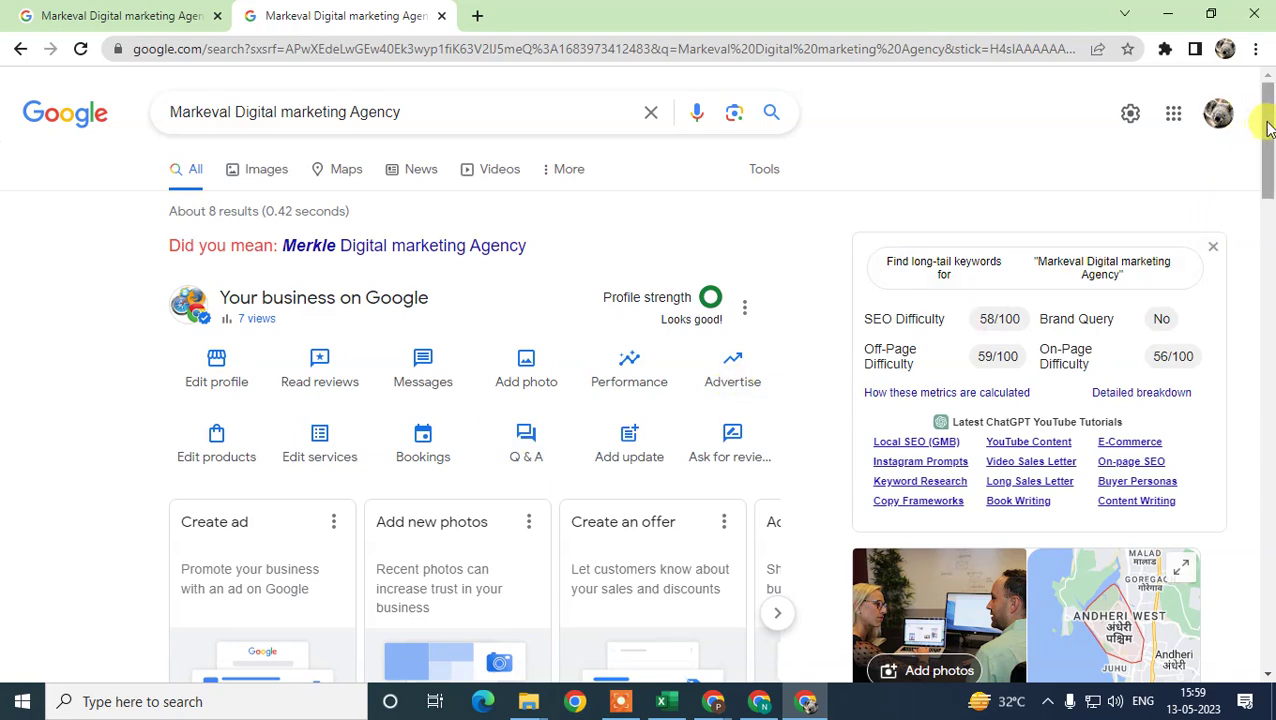
# - Move the Chrome window aside, then hide it with Win+D to show the Windows desktop
pyautogui.moveTo(1264, 153); pyautogui.dragTo(1264, 163)
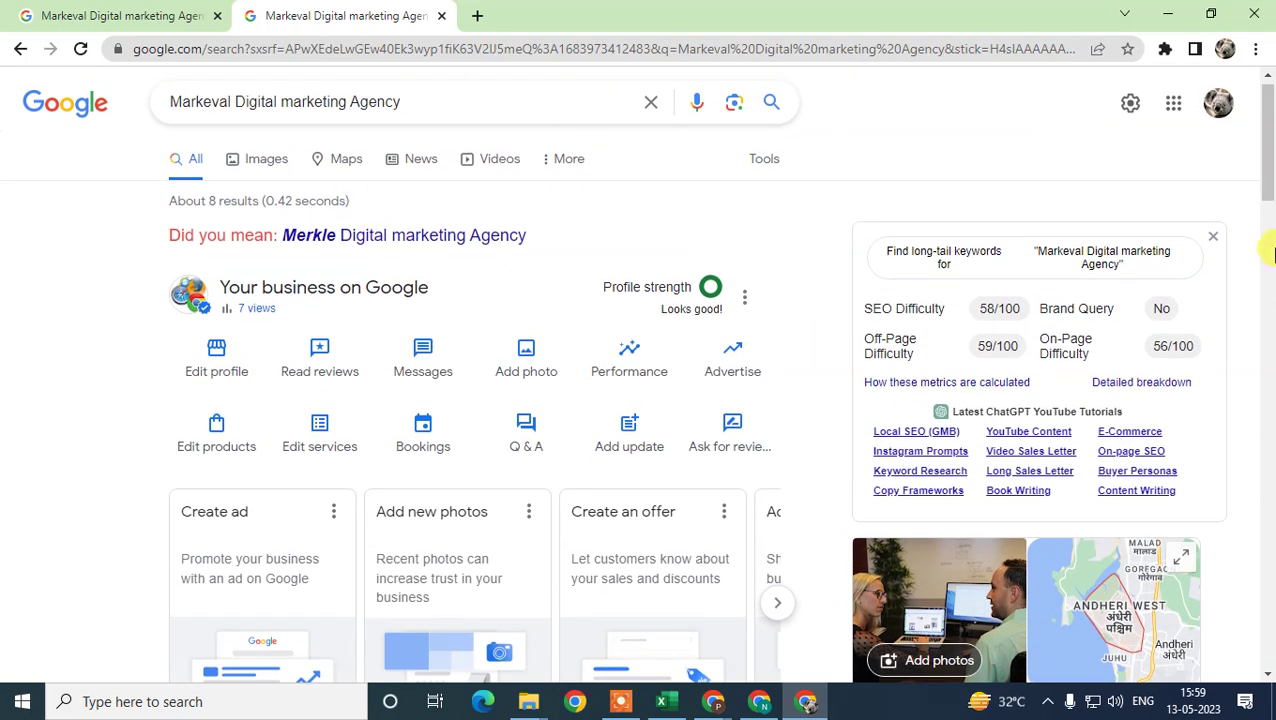
pyautogui.moveTo(1266, 140)
pyautogui.mouseDown()
pyautogui.moveTo(1268, 243)
pyautogui.moveTo(1020, 308)
pyautogui.mouseUp()
pyautogui.scroll(6, 555, 319)
pyautogui.scroll(3, 556, 323)
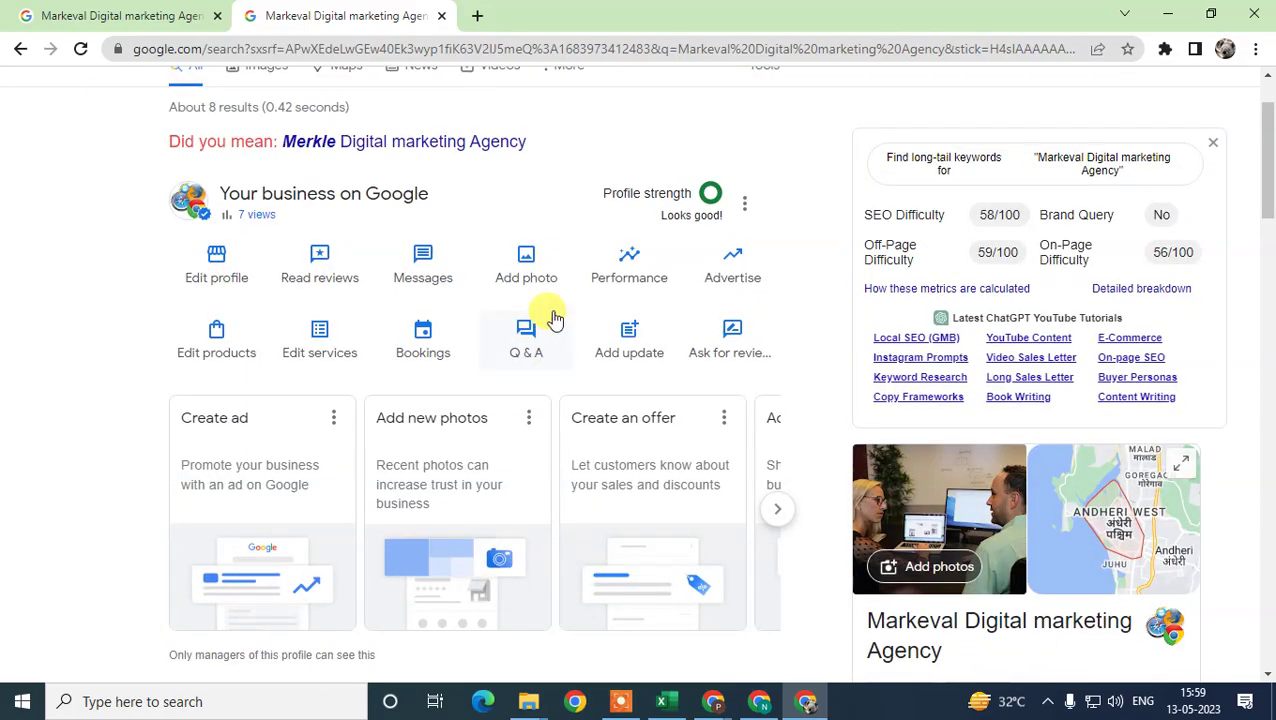
pyautogui.press('super+d')
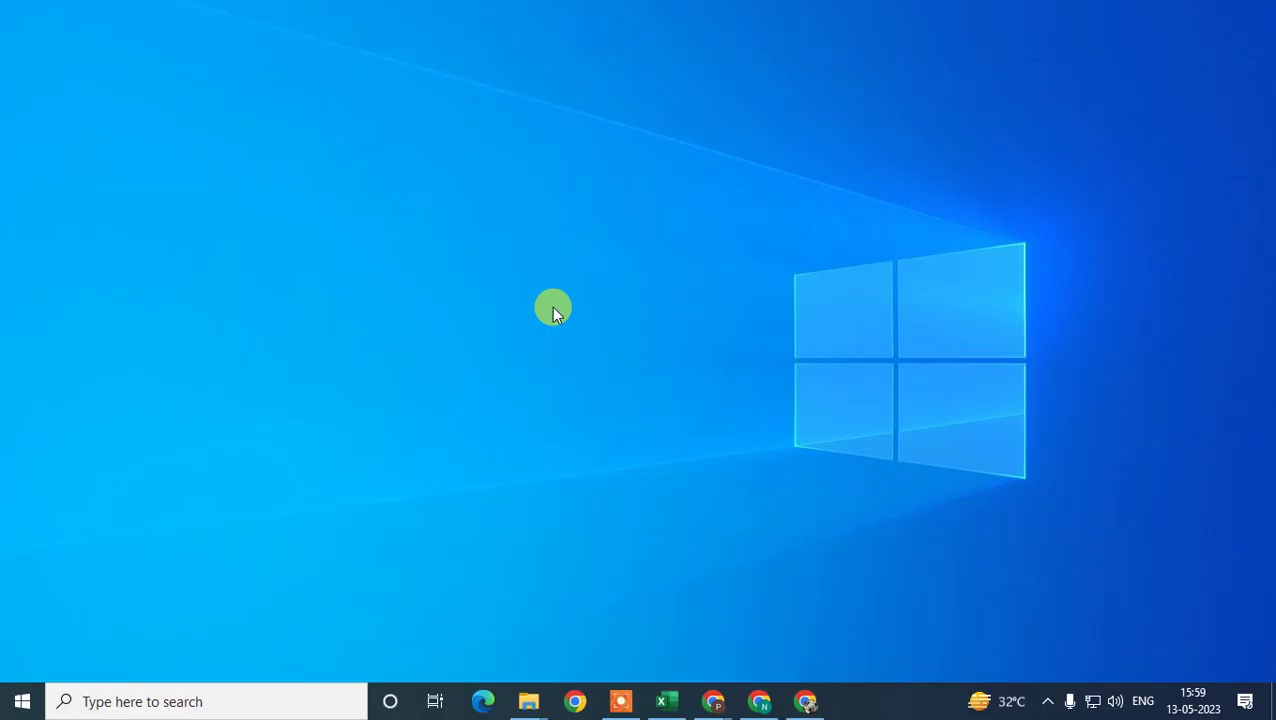